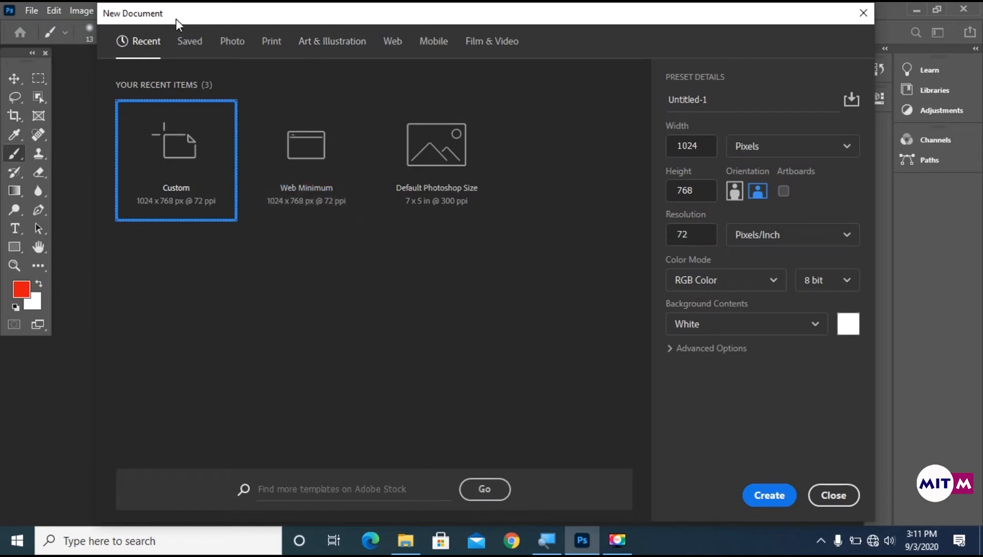
Step: Examine the blank document presets in the Saved, Photo, Print, Art & Illustration, Web, Mobile and Film & Video categories
drag(176, 18, 158, 43)
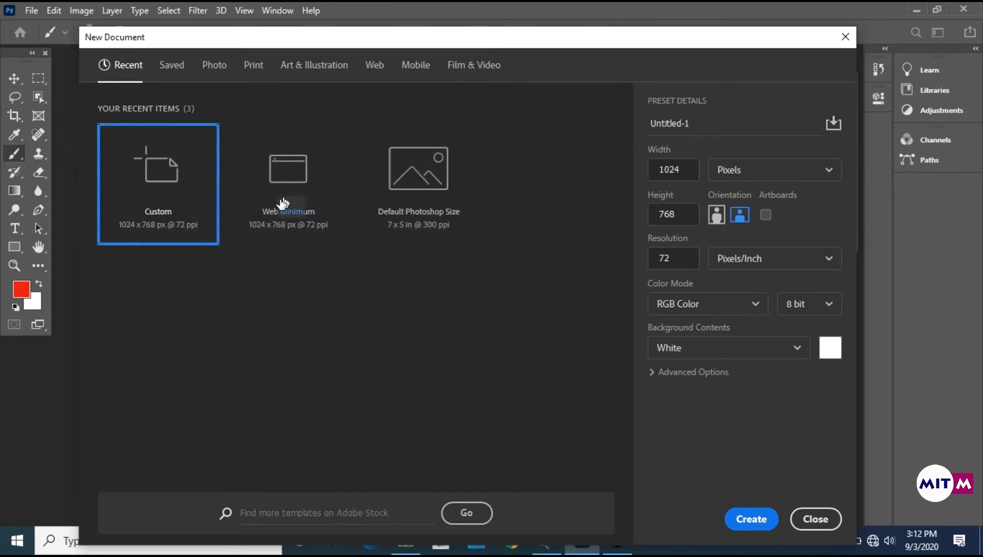
click(178, 78)
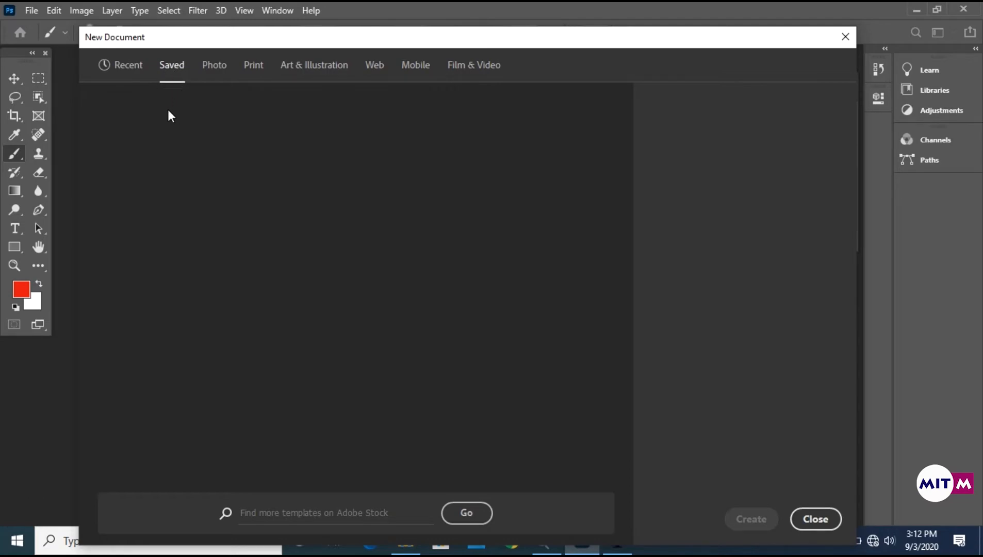
click(216, 74)
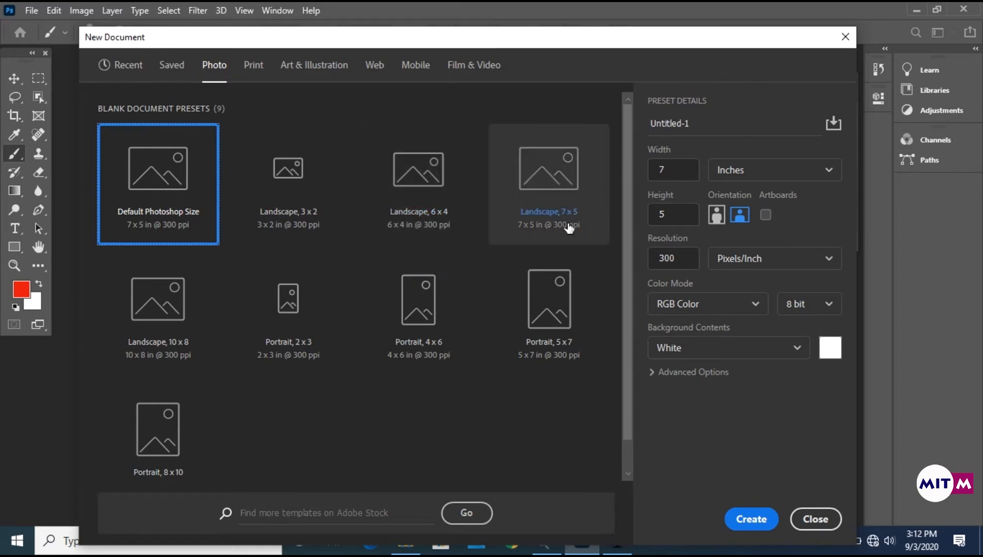
click(260, 70)
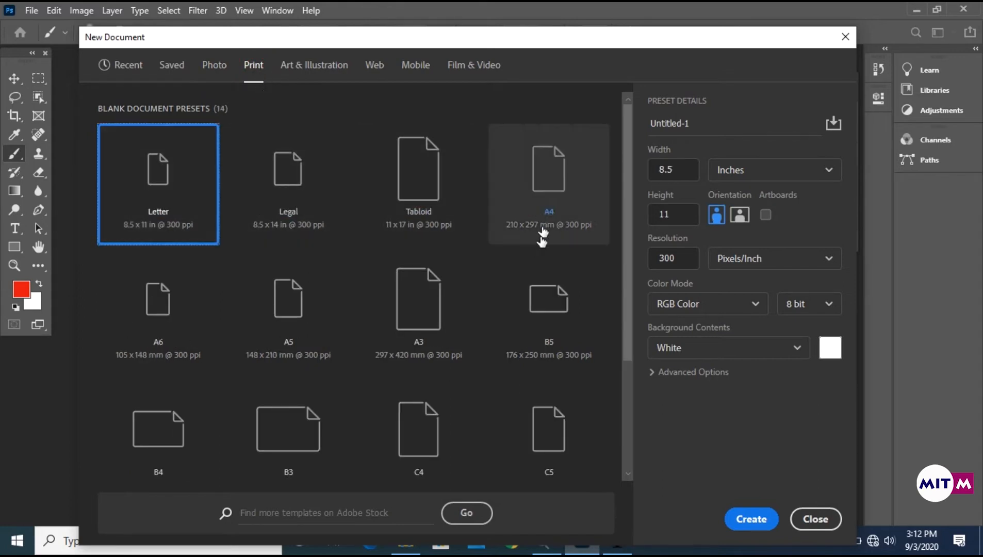
click(296, 67)
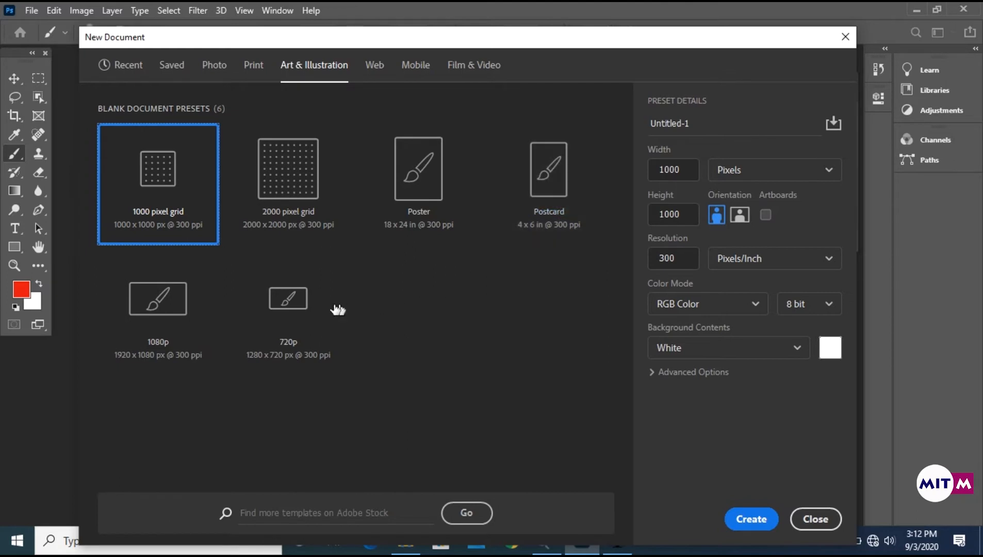
click(375, 64)
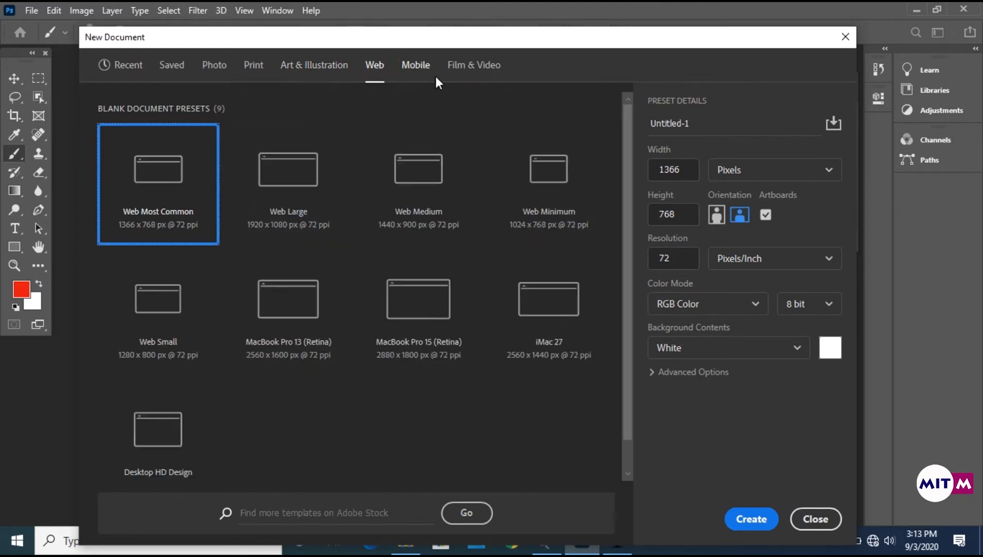
click(426, 72)
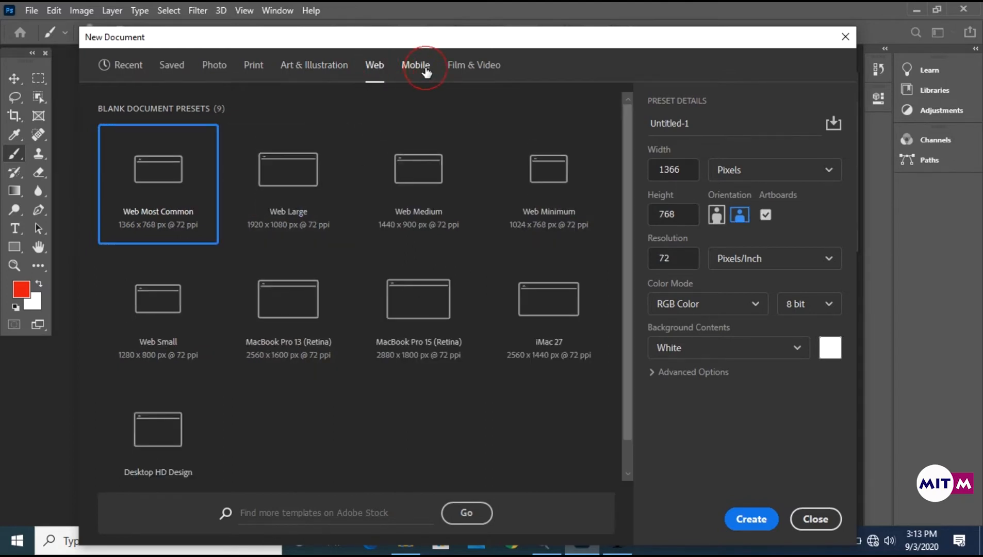
click(473, 64)
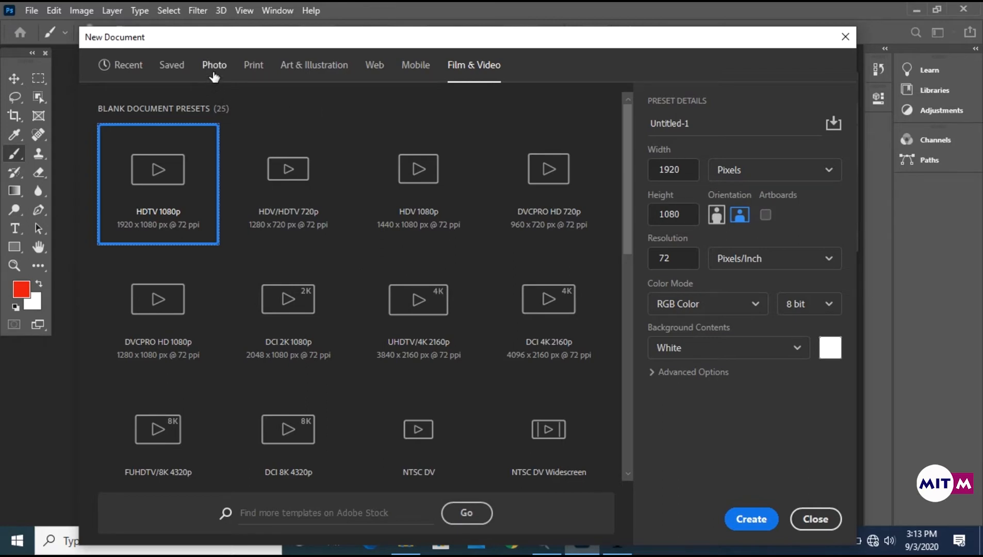
Step: Choose the Web Minimum preset, 1024 x 768 px at 72 ppi, and name the new document Practice
click(378, 69)
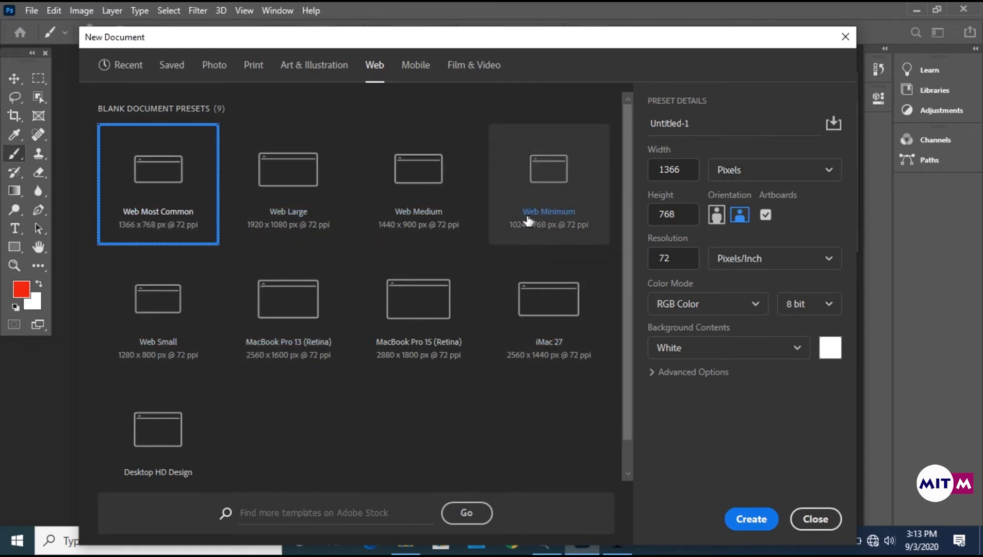
click(552, 181)
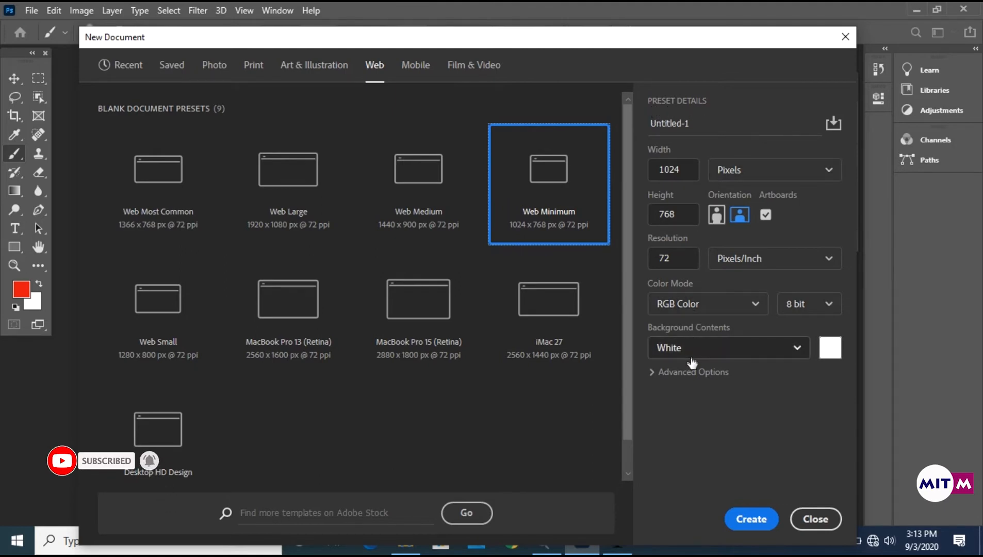
key(Tab)
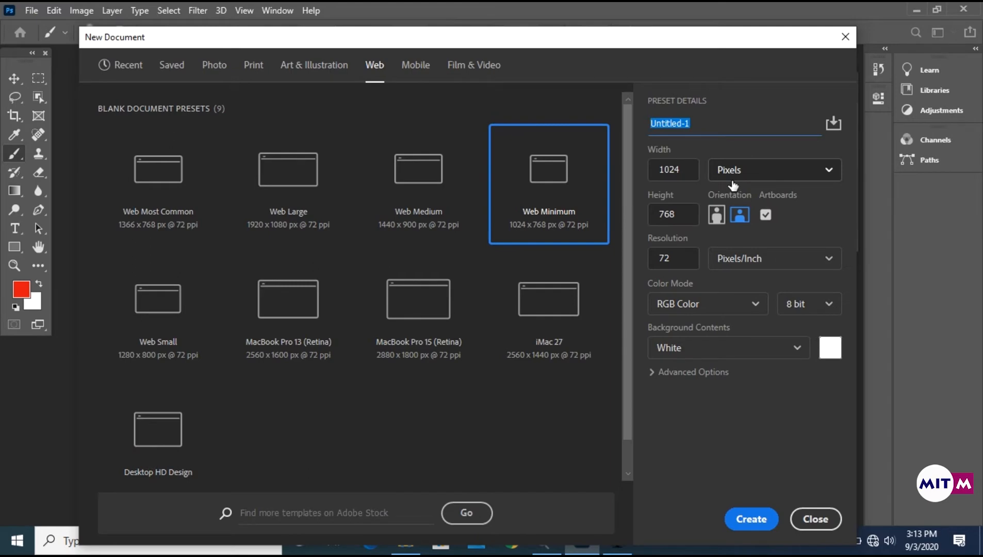
text(Prac)
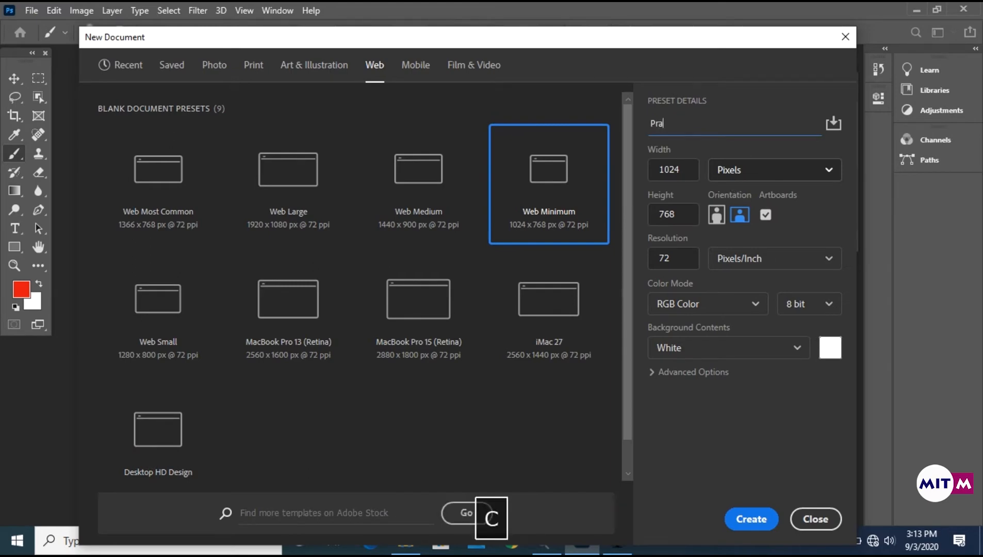
key(BackSpace)
key(BackSpace)
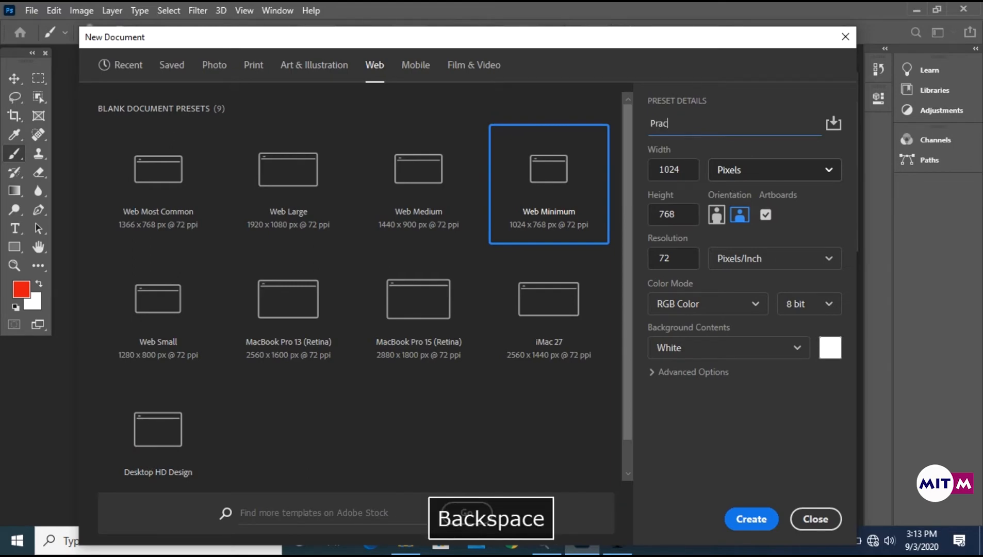
text(tice)
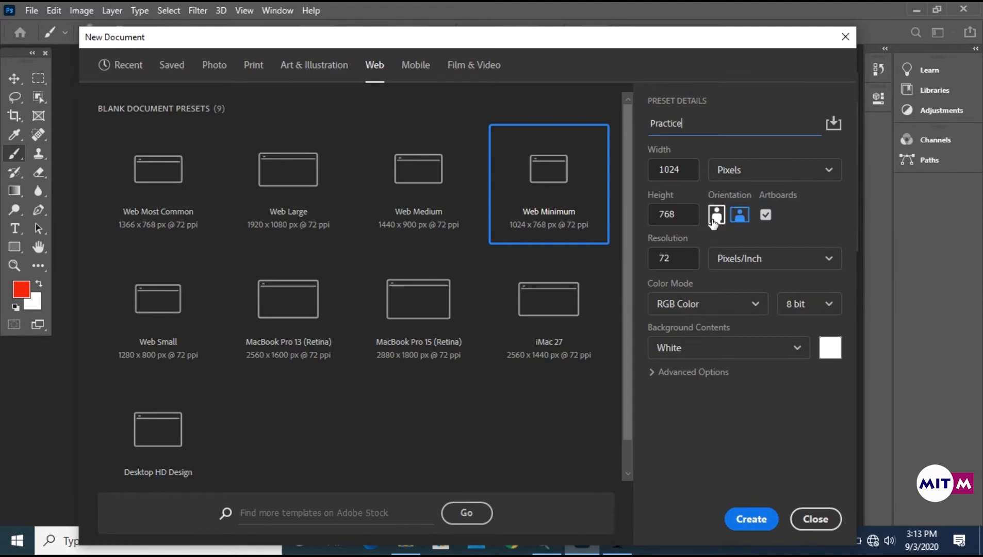
Step: Try portrait orientation for the document, return it to landscape, and turn off artboards
click(738, 217)
click(717, 218)
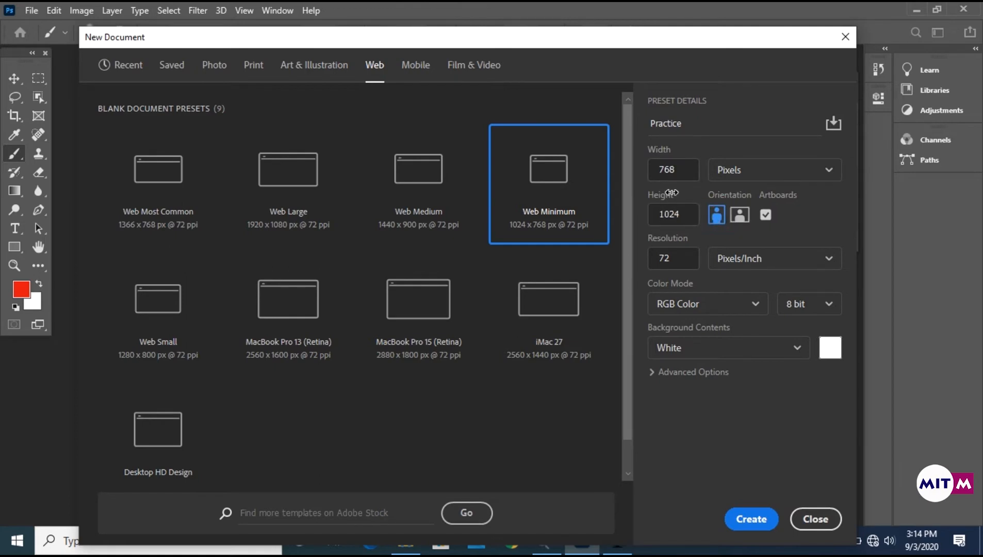
click(739, 216)
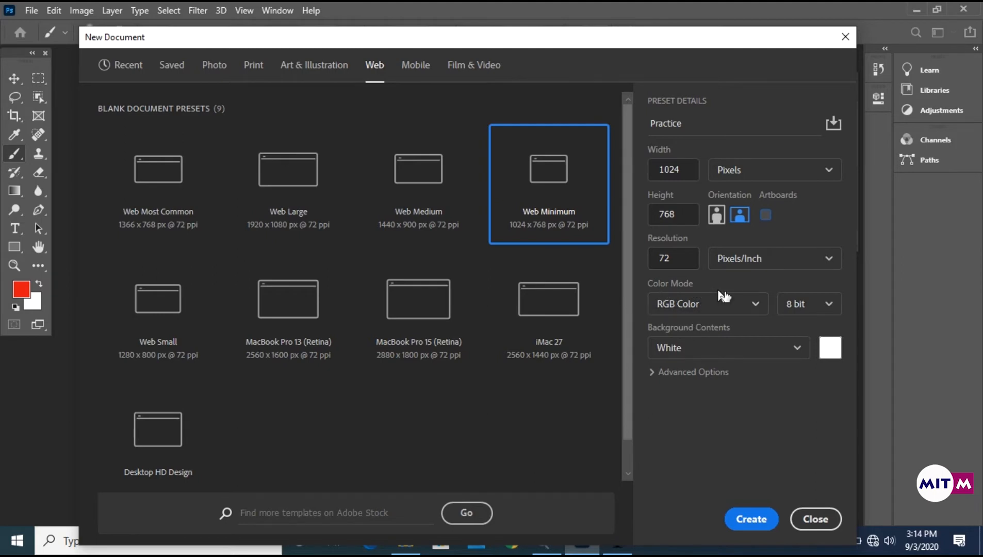
Step: Create the document with RGB Color mode and White background contents
click(752, 304)
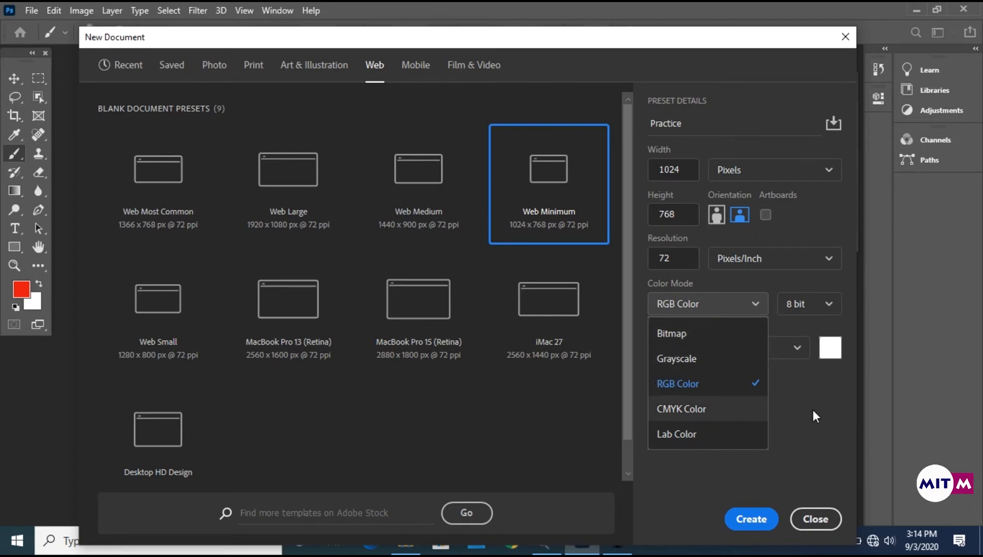
click(717, 386)
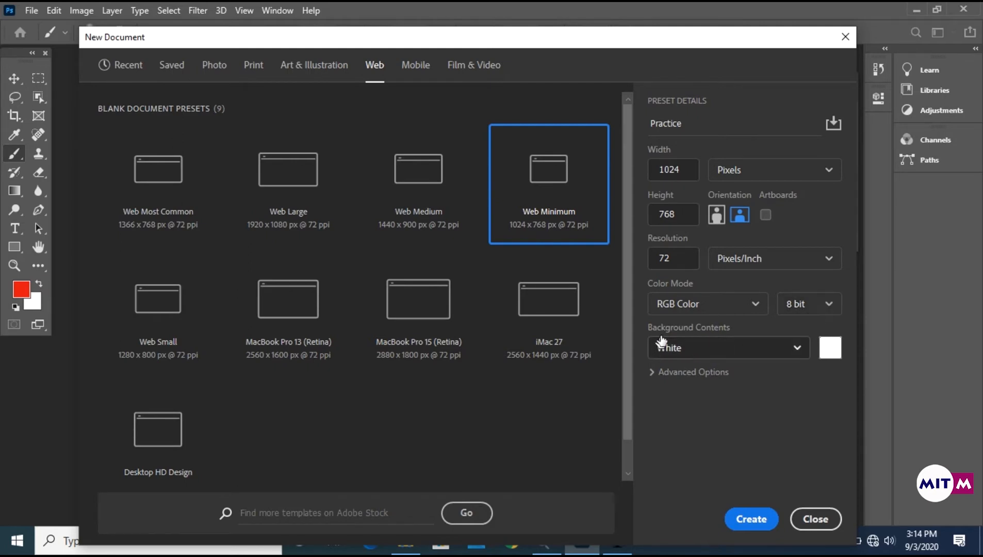
click(796, 347)
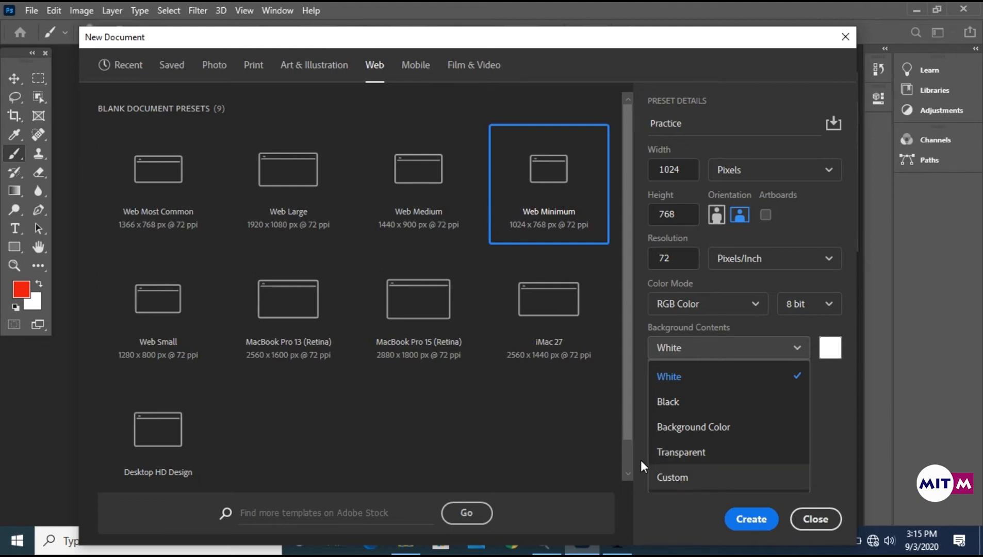
click(724, 376)
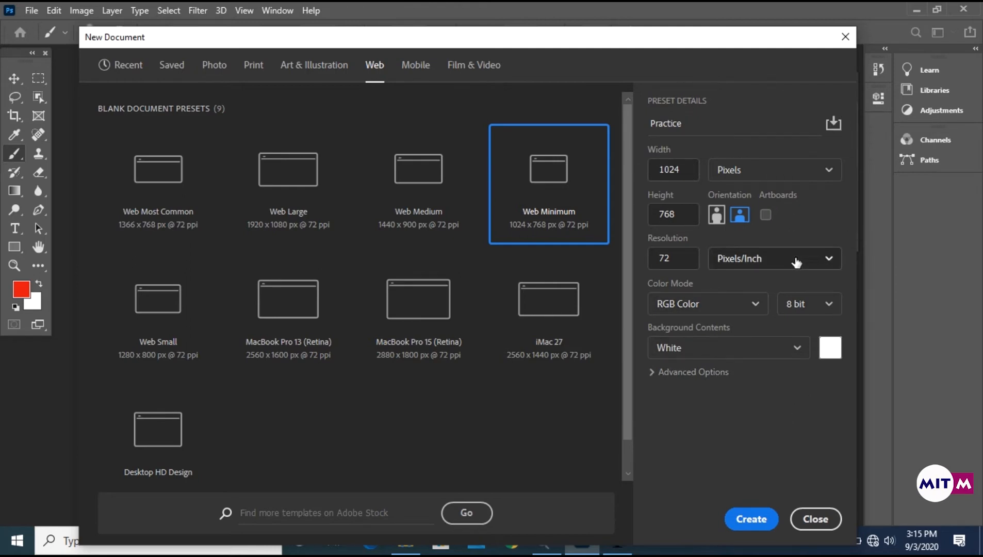
click(751, 519)
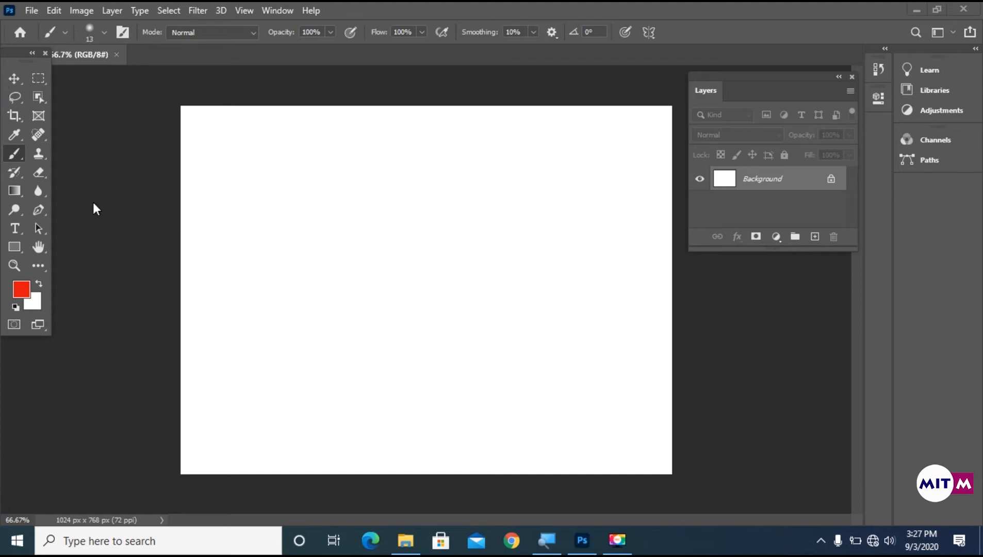
Step: Paint three long, winding red freehand strokes that cross one another over the middle of the white canvas with the Brush tool
key(space)
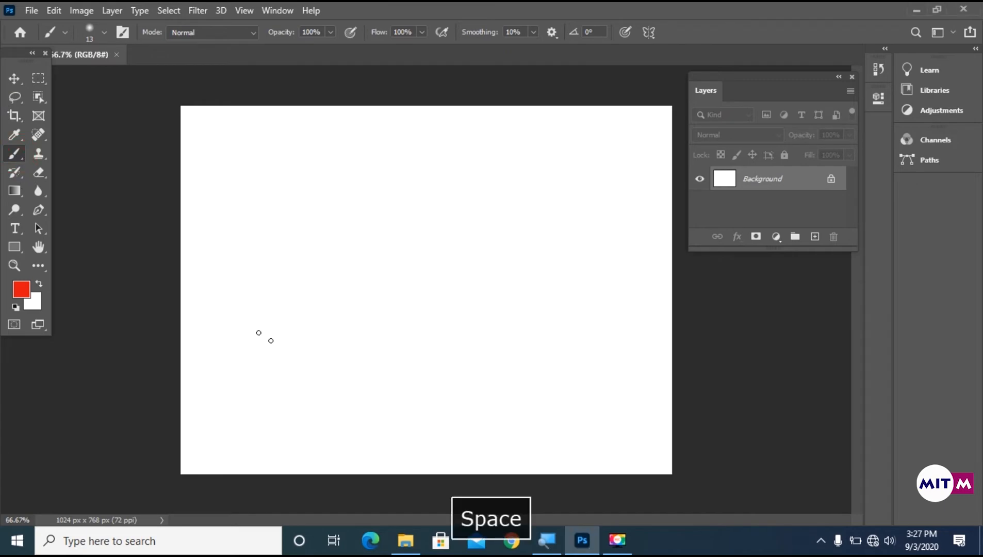
mouse_move(275, 340)
mouse_down()
mouse_move(374, 306)
mouse_move(537, 205)
mouse_move(561, 203)
mouse_up()
mouse_move(427, 379)
mouse_down()
mouse_move(430, 270)
mouse_move(352, 187)
mouse_move(437, 164)
mouse_up()
mouse_move(309, 263)
mouse_down()
mouse_move(450, 205)
mouse_move(478, 228)
mouse_move(335, 320)
mouse_move(402, 381)
mouse_move(511, 375)
mouse_move(483, 175)
mouse_move(529, 206)
mouse_up()
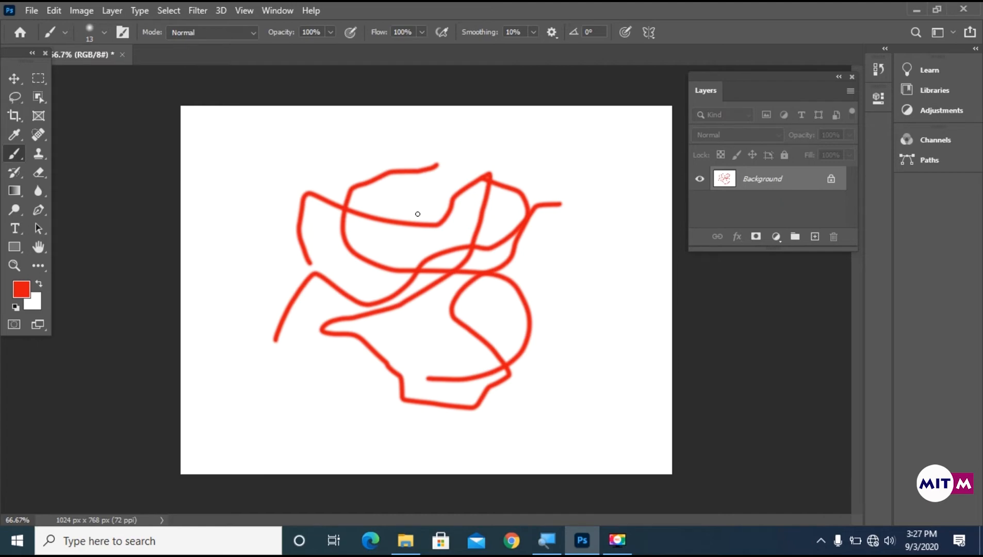
Step: Magnify the red strokes in increments up to 6400% to examine their individual pixels
key(ctrl+plus)
key(ctrl+plus)
key(ctrl+plus)
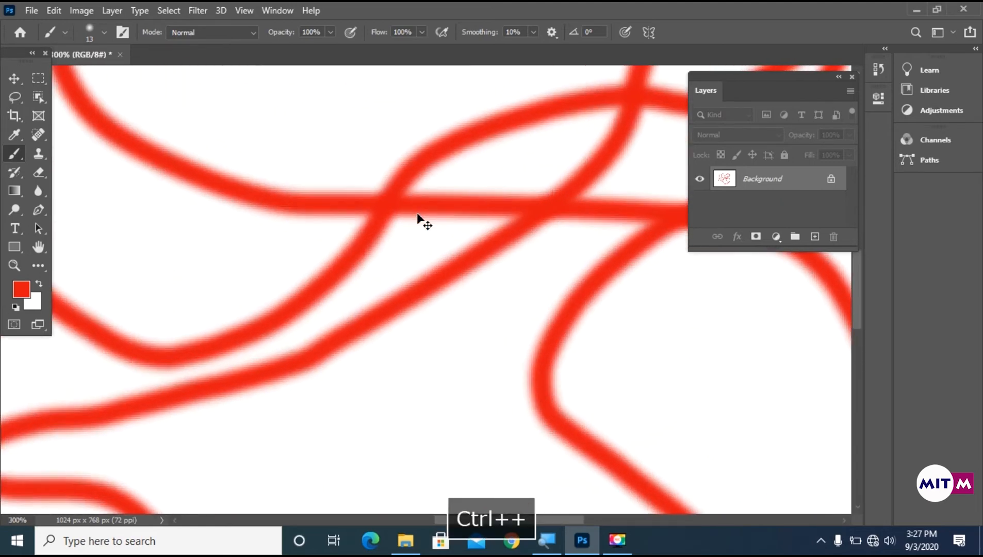
key(ctrl+plus)
key(ctrl+plus)
key(ctrl+plus)
key(ctrl+plus)
key(ctrl+plus)
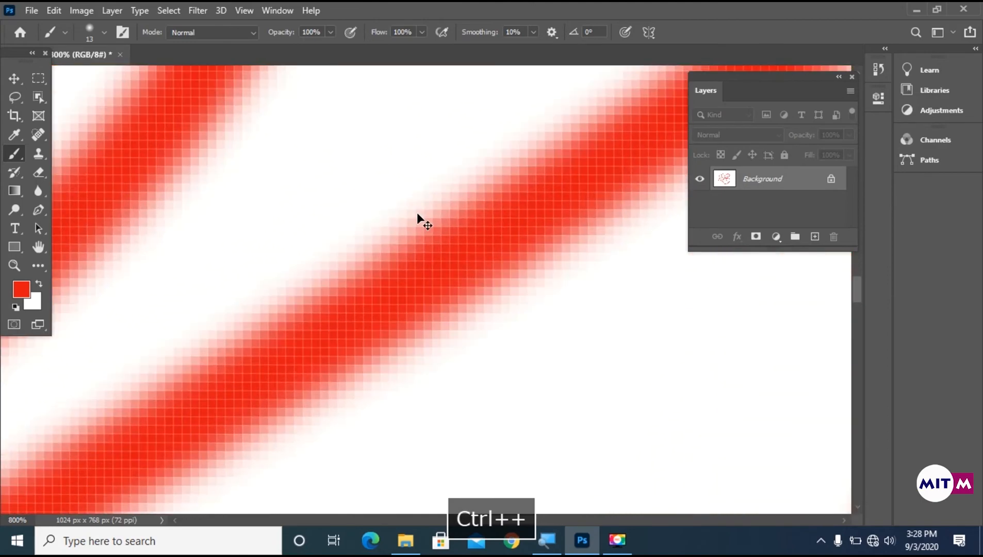
key(ctrl+plus)
key(ctrl+plus)
key(ctrl+plus)
key(ctrl+plus)
key(ctrl+plus)
key(ctrl+plus)
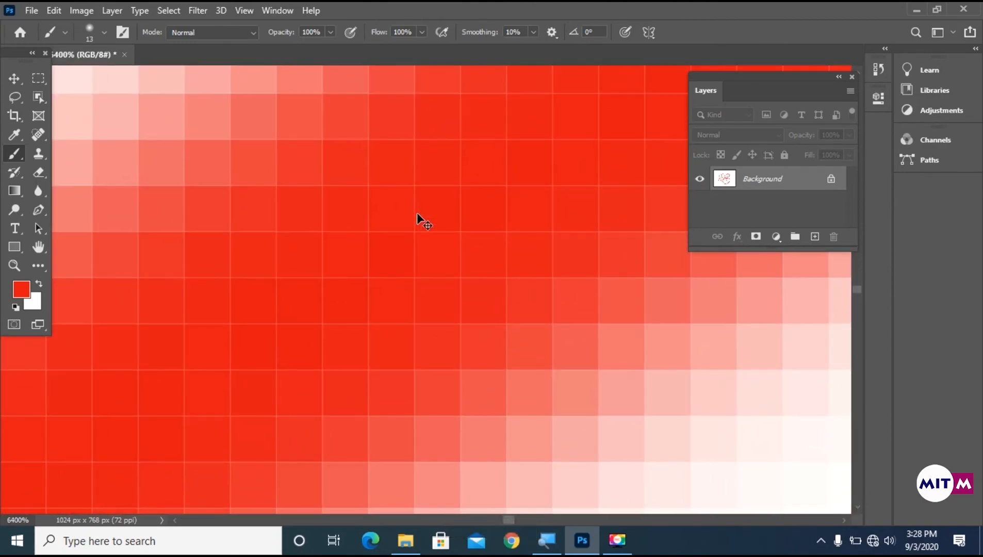
Step: Zoom back out in increments to 50% to view the whole canvas with its strokes
key(ctrl+minus)
key(ctrl+minus)
key(ctrl+minus)
key(ctrl+minus)
key(ctrl+minus)
key(ctrl+minus)
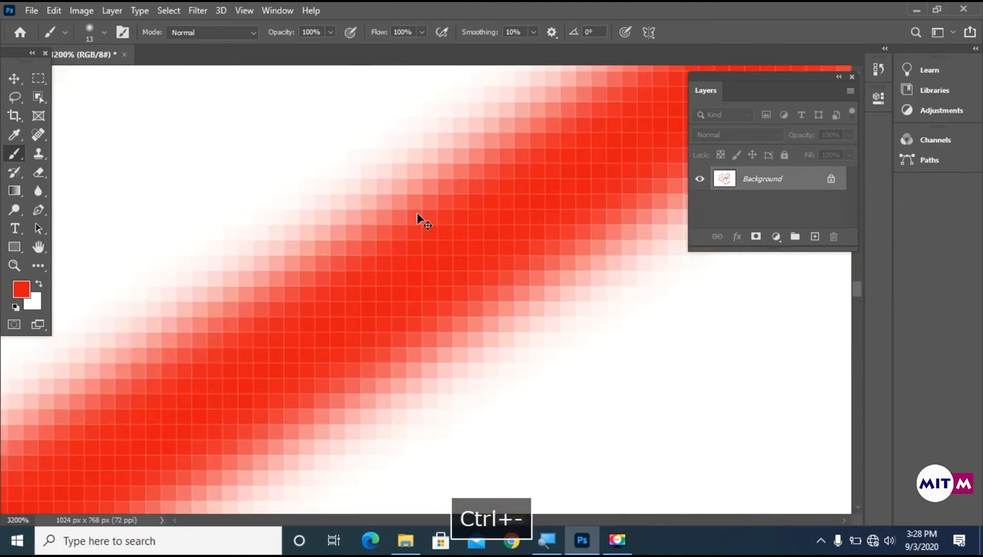
key(ctrl+minus)
key(ctrl+minus)
key(ctrl+minus)
key(ctrl+minus)
key(ctrl+minus)
key(ctrl+minus)
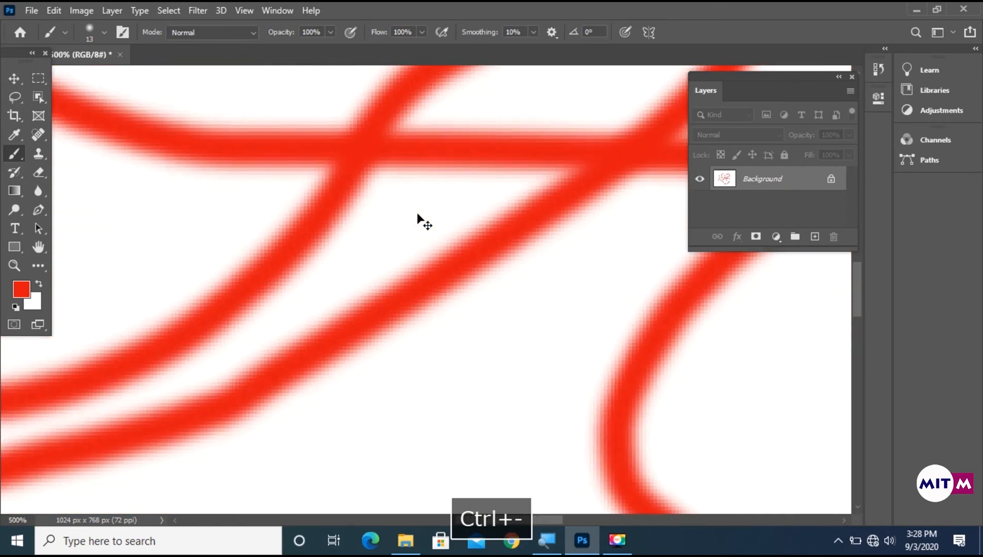
key(ctrl+minus)
key(ctrl+minus)
key(ctrl+minus)
key(ctrl+minus)
key(ctrl+minus)
key(ctrl+minus)
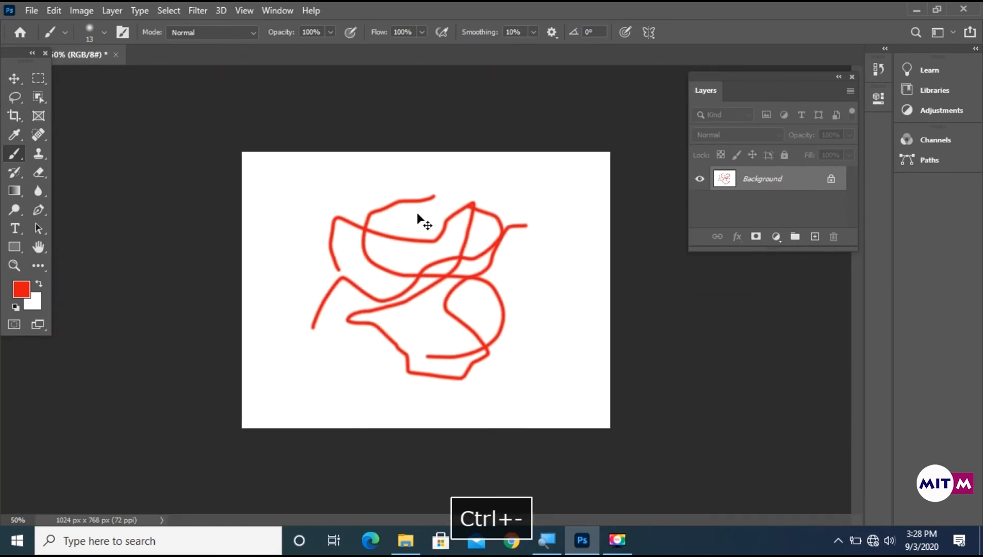
Step: Zoom in from the full-canvas view and alternate between enlarging and reducing, finishing at 100% magnification
key(ctrl+plus)
key(ctrl+plus)
key(ctrl+plus)
key(ctrl+plus)
key(ctrl+plus)
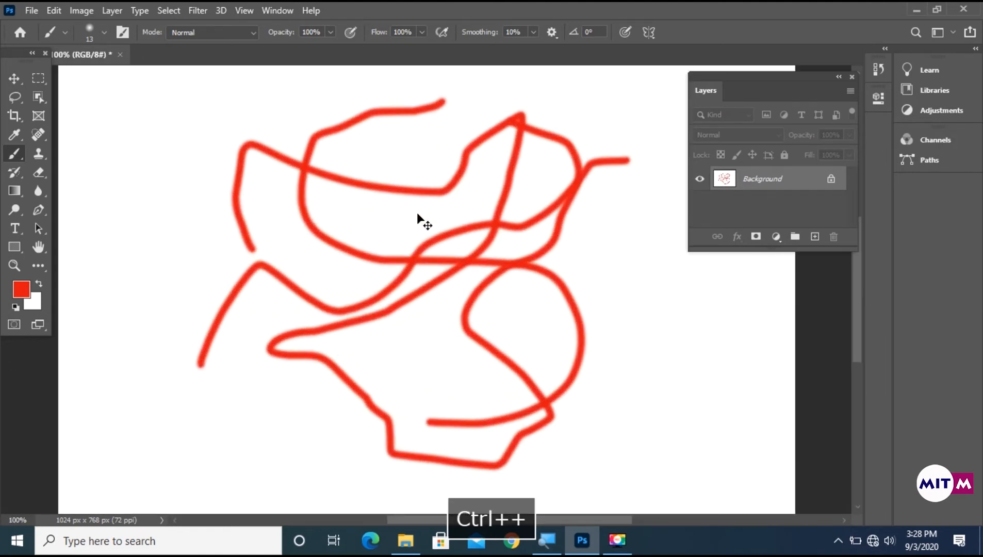
key(ctrl+minus)
key(ctrl+plus)
key(ctrl+minus)
key(ctrl+plus)
key(ctrl+minus)
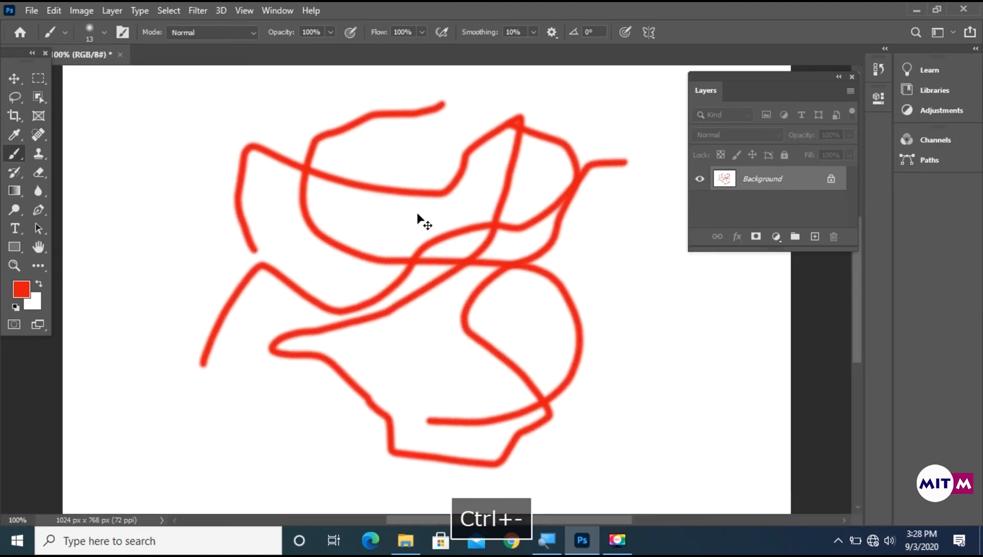
key(ctrl+minus)
key(ctrl+plus)
key(ctrl+minus)
key(ctrl+plus)
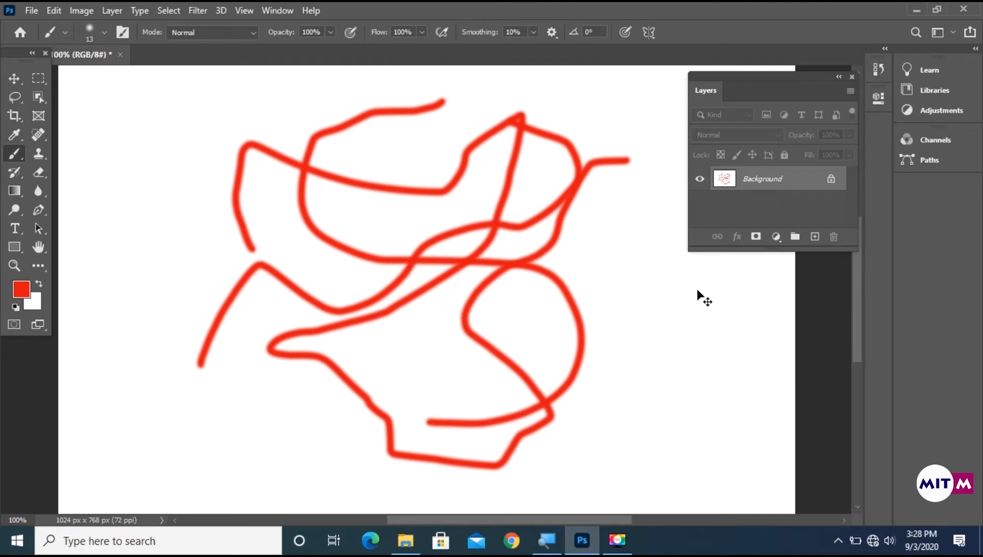
Step: Zoom the canvas smoothly with the temporary Zoom tool, enlarging and reducing the view of the red strokes
key(ctrl+space)
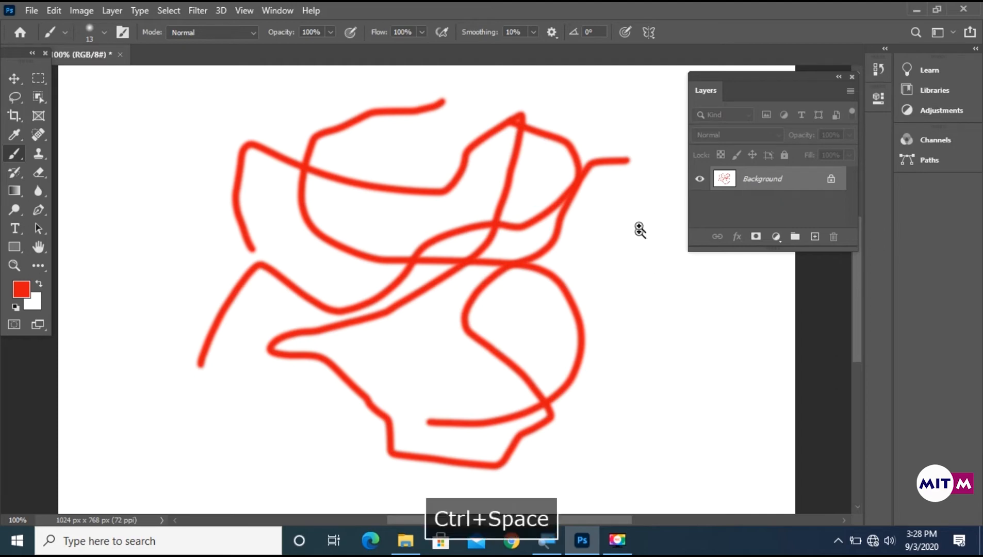
drag(645, 192, 653, 241)
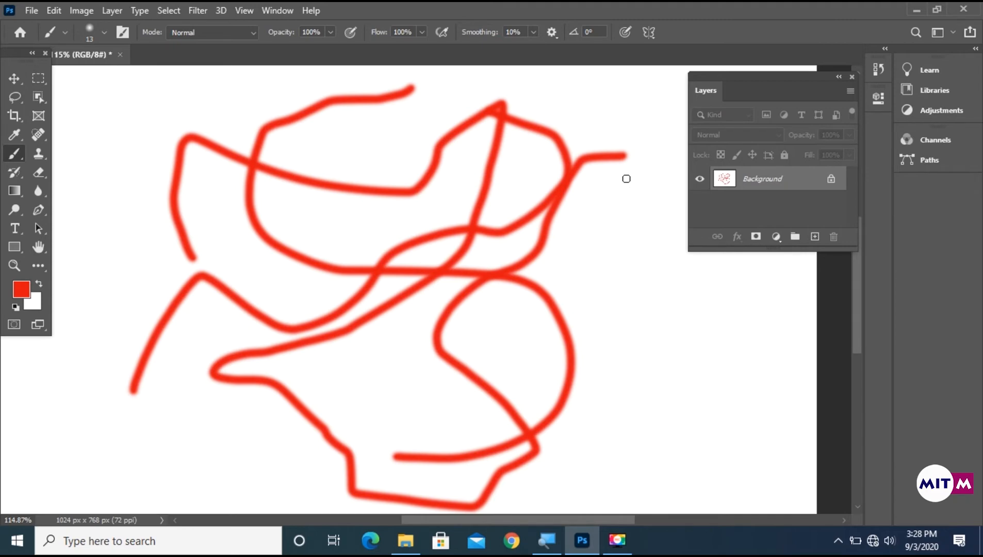
key(ctrl+space)
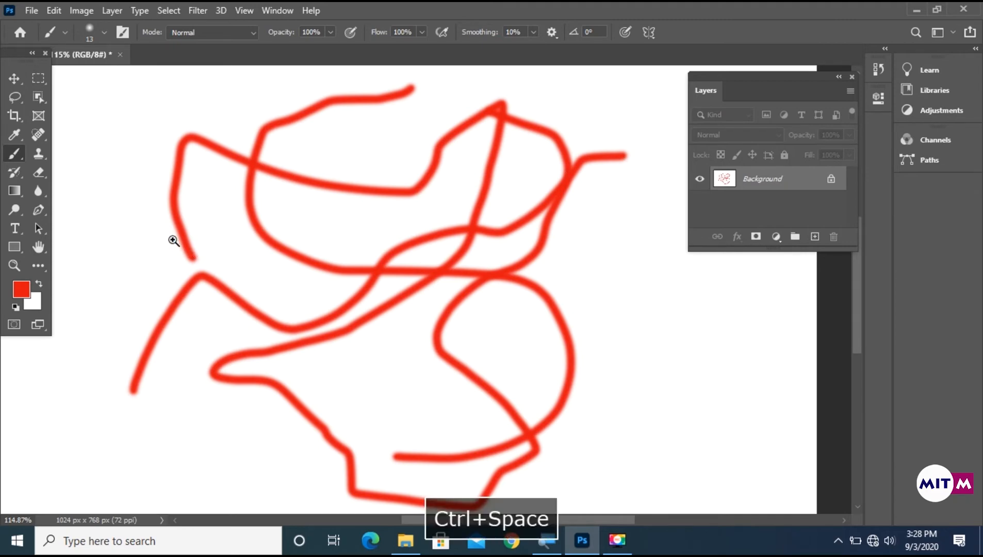
mouse_move(174, 244)
mouse_down()
mouse_move(270, 324)
mouse_move(171, 101)
mouse_up()
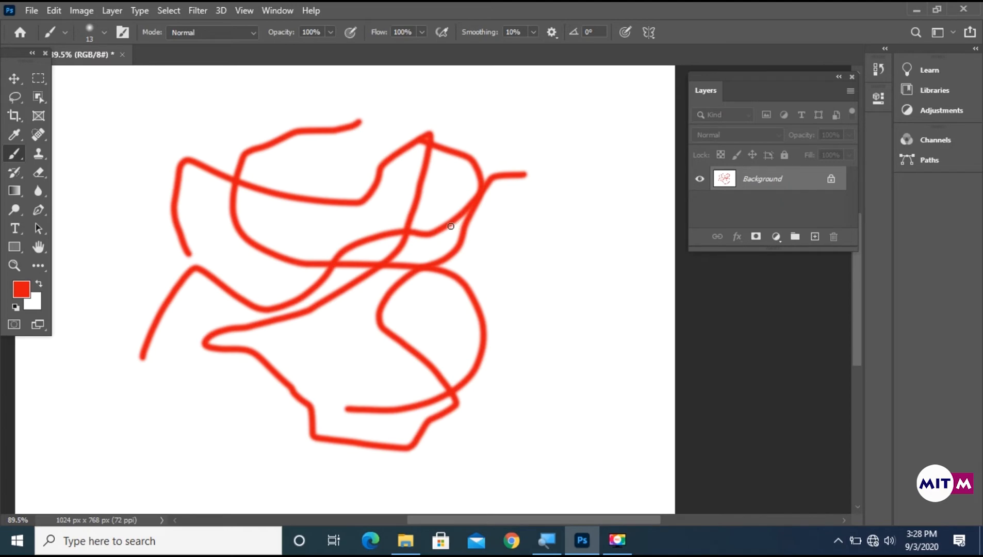
Step: Magnify the red strokes in increments up to 700%, and restore the view to 100% magnification
key(ctrl+equal)
key(ctrl+equal)
key(ctrl+equal)
key(ctrl+equal)
key(ctrl+equal)
key(ctrl+equal)
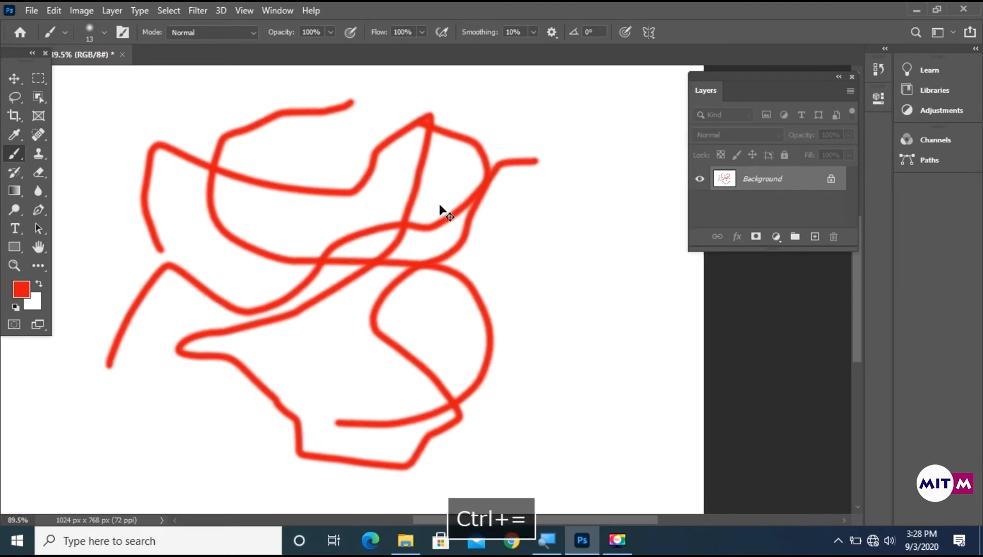
key(ctrl+equal)
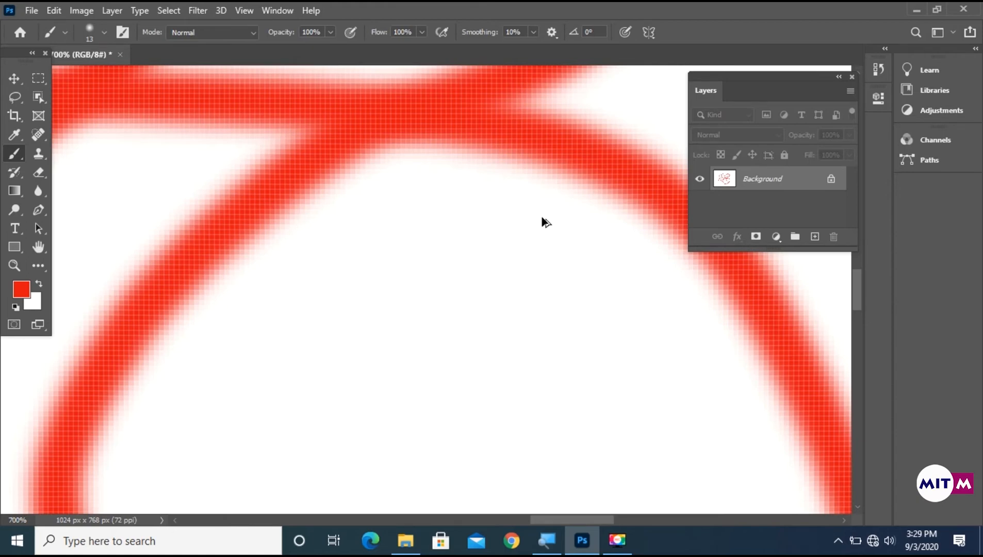
key(ctrl+alt+0)
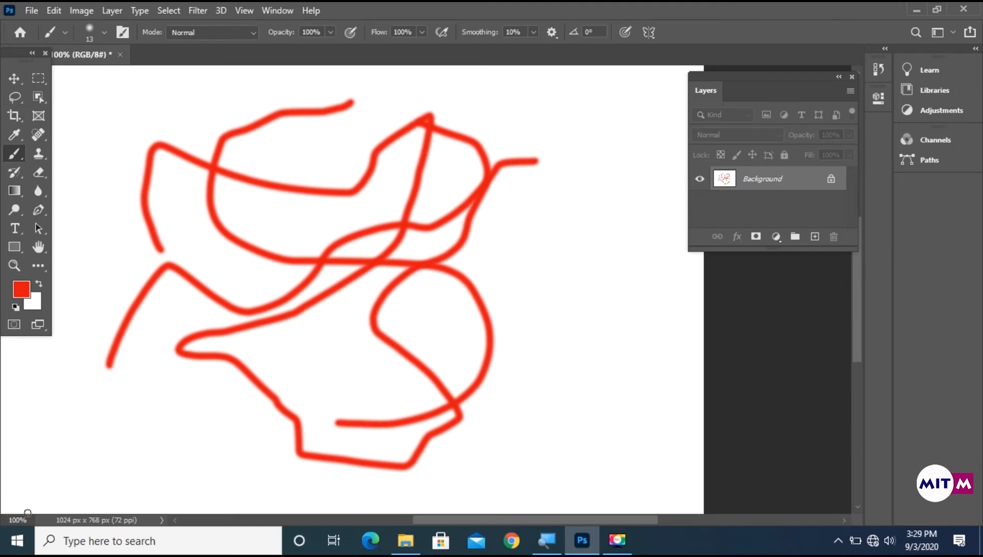
Step: Magnify the strokes again in increments, this time up to 800%, and return the view to 100%
key(ctrl+equal)
key(ctrl+equal)
key(ctrl+equal)
key(ctrl+equal)
key(ctrl+equal)
key(ctrl+equal)
key(ctrl+equal)
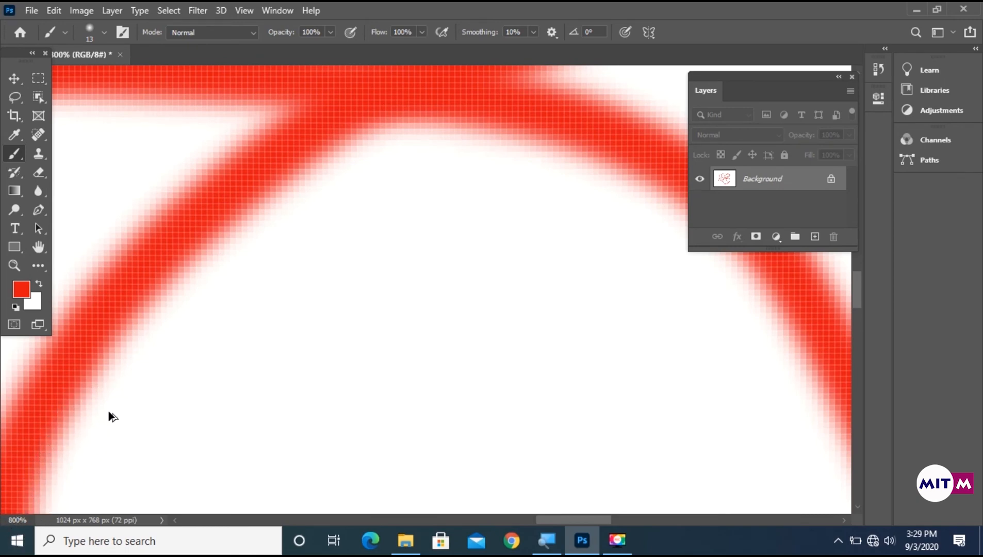
key(ctrl+alt+0)
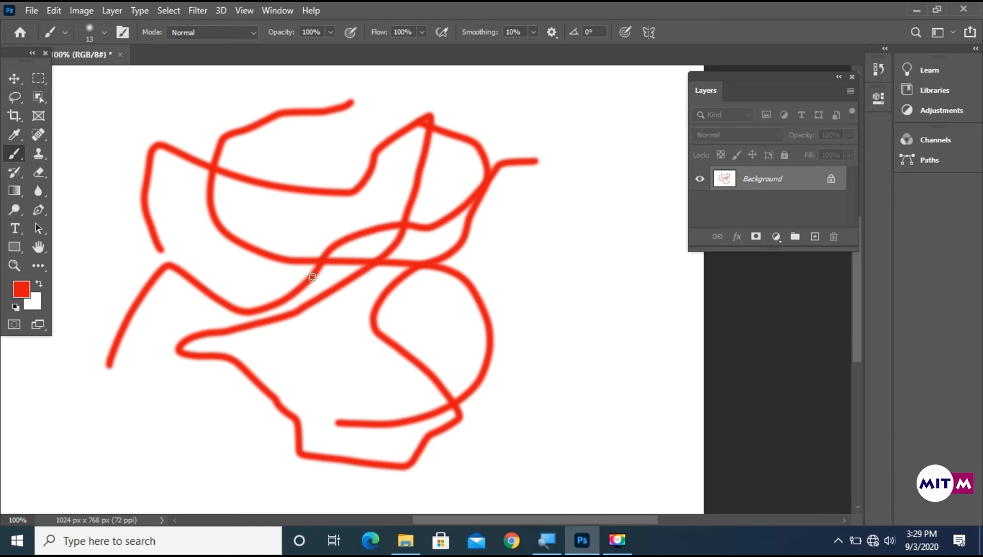
Step: Zoom smoothly to about 339% on the upper strokes and pan across the enlarged canvas
key(space)
mouse_move(316, 273)
mouse_down()
mouse_move(478, 233)
mouse_move(483, 354)
mouse_move(267, 307)
mouse_move(382, 158)
mouse_move(433, 318)
mouse_move(350, 329)
mouse_up()
key(ctrl)
drag(517, 166, 593, 281)
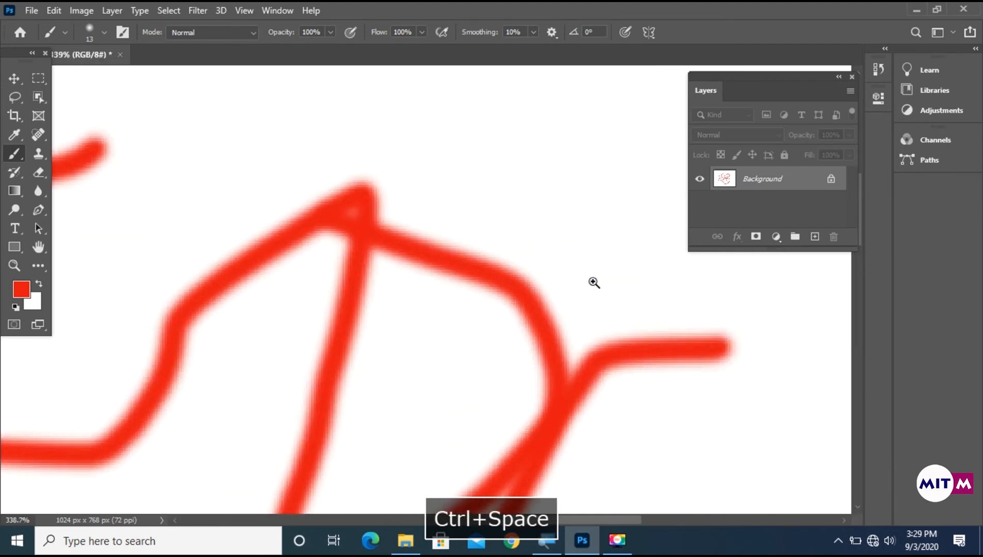
mouse_move(530, 321)
mouse_down()
mouse_move(542, 280)
mouse_move(446, 320)
mouse_move(518, 272)
mouse_move(369, 320)
mouse_move(366, 266)
mouse_move(405, 371)
mouse_move(364, 301)
mouse_move(346, 301)
mouse_move(366, 298)
mouse_move(353, 354)
mouse_move(377, 285)
mouse_move(159, 313)
mouse_up()
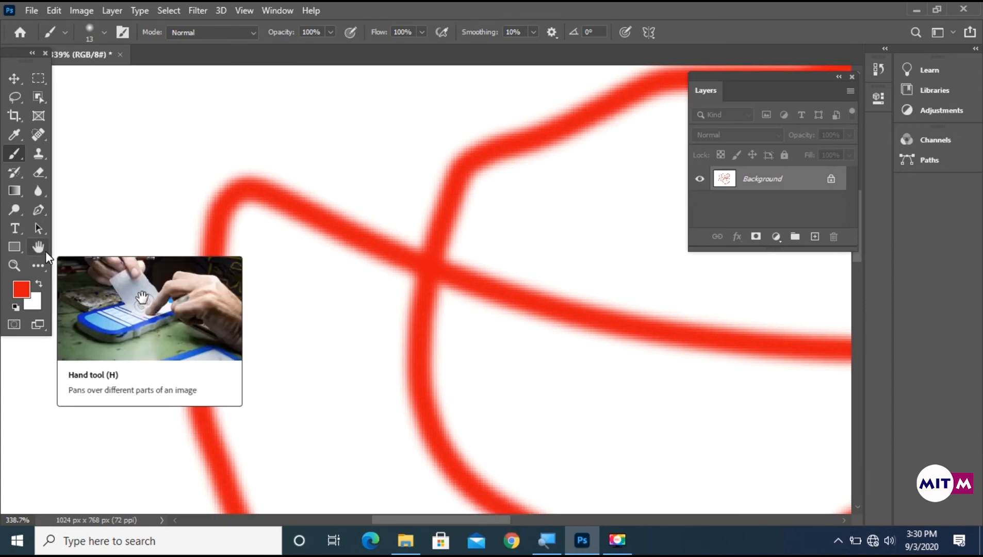
Step: Try the Hand tool, switch to the Move tool, and pan around the enlarged red strokes with the temporary hand
key(h)
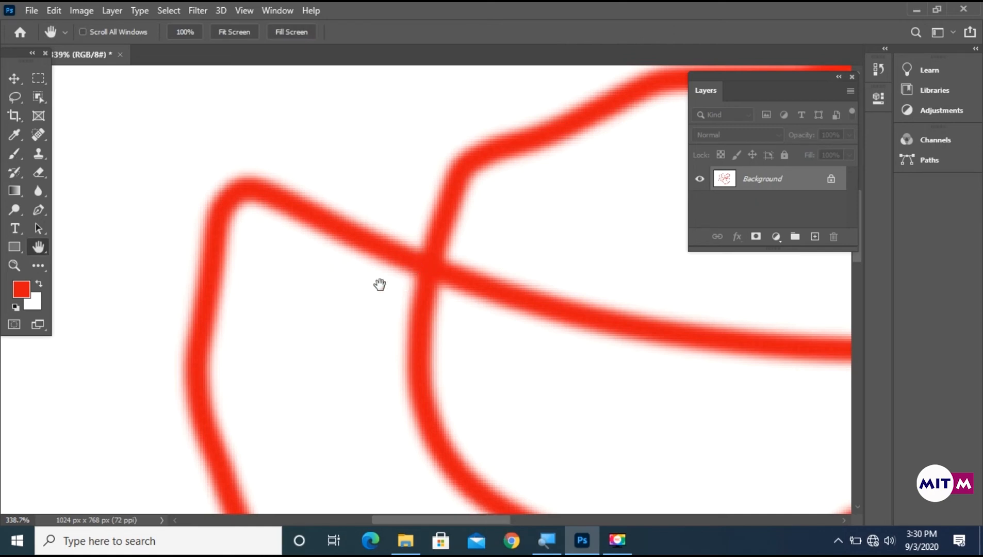
click(14, 78)
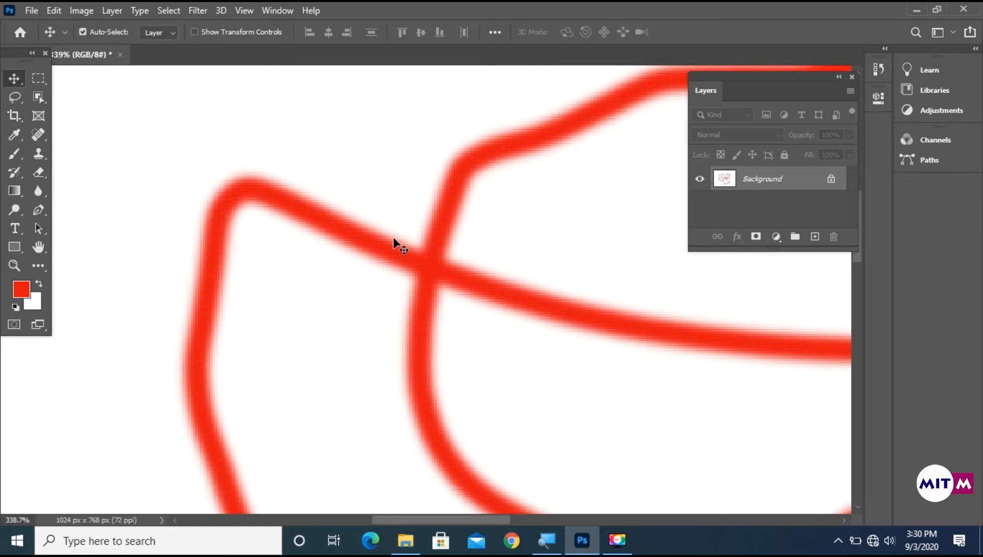
key(space)
drag(474, 235, 326, 279)
drag(423, 243, 338, 201)
drag(455, 241, 367, 224)
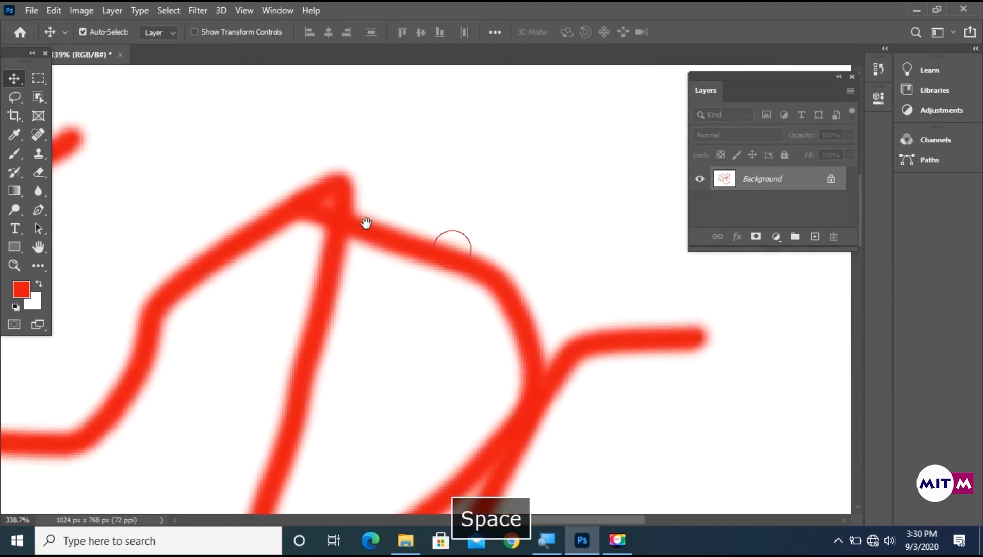
drag(438, 281, 395, 206)
drag(378, 272, 487, 195)
drag(413, 289, 489, 215)
drag(440, 322, 485, 237)
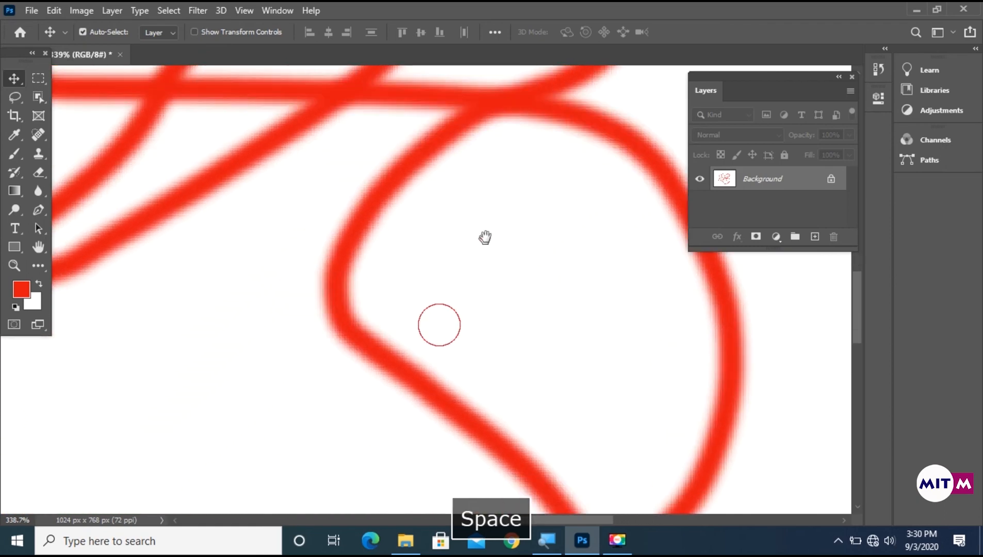
drag(415, 285, 450, 274)
mouse_move(428, 212)
mouse_down()
mouse_move(476, 239)
mouse_move(409, 304)
mouse_move(441, 261)
mouse_move(420, 286)
mouse_move(330, 260)
mouse_move(325, 237)
mouse_move(412, 243)
mouse_move(386, 237)
mouse_move(369, 261)
mouse_move(451, 268)
mouse_up()
Step: Zoom out in increments to 100% magnification from the enlarged strokes
key(ctrl+minus)
key(ctrl+minus)
key(ctrl+minus)
key(ctrl+minus)
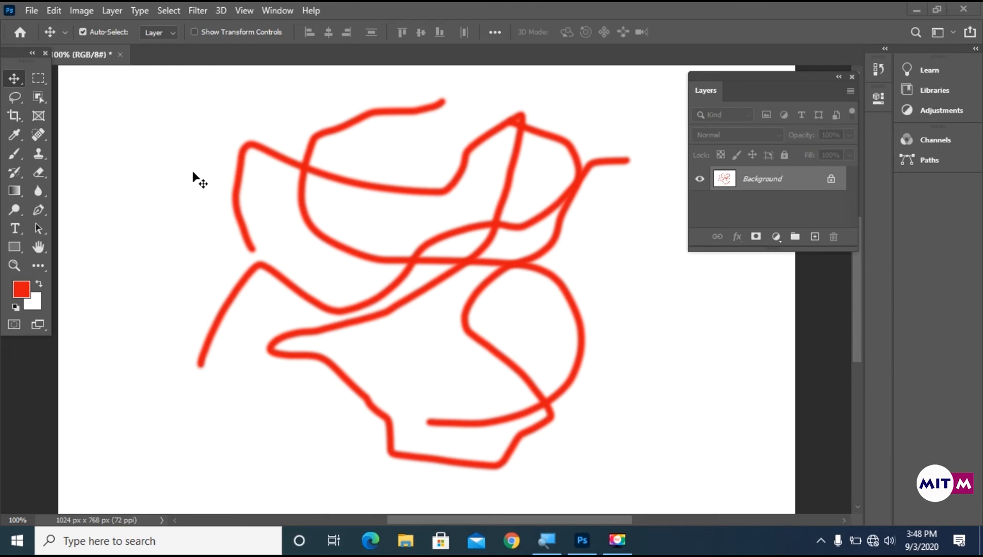
Step: Activate the Brush tool and set the foreground colour to blue 1616cc
key(b)
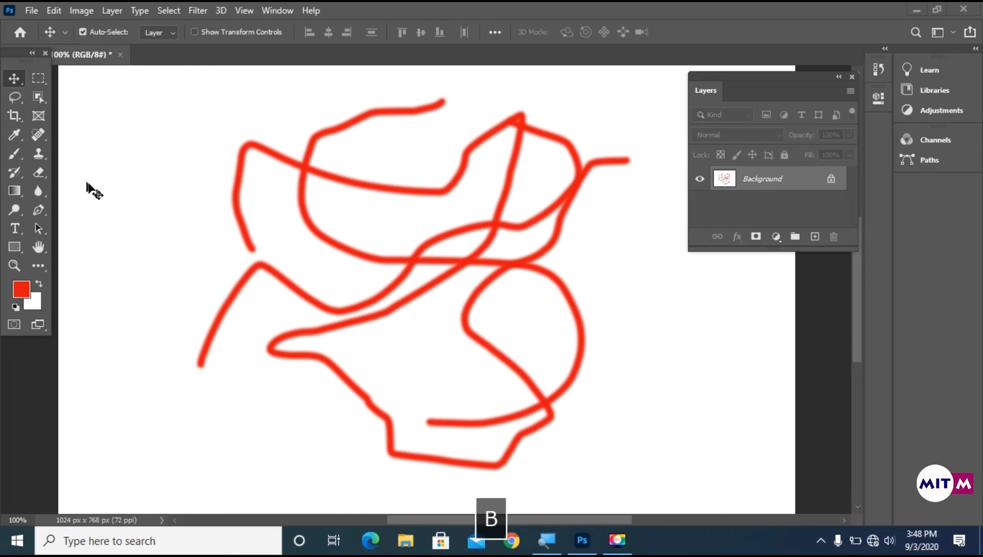
key(space)
key(b)
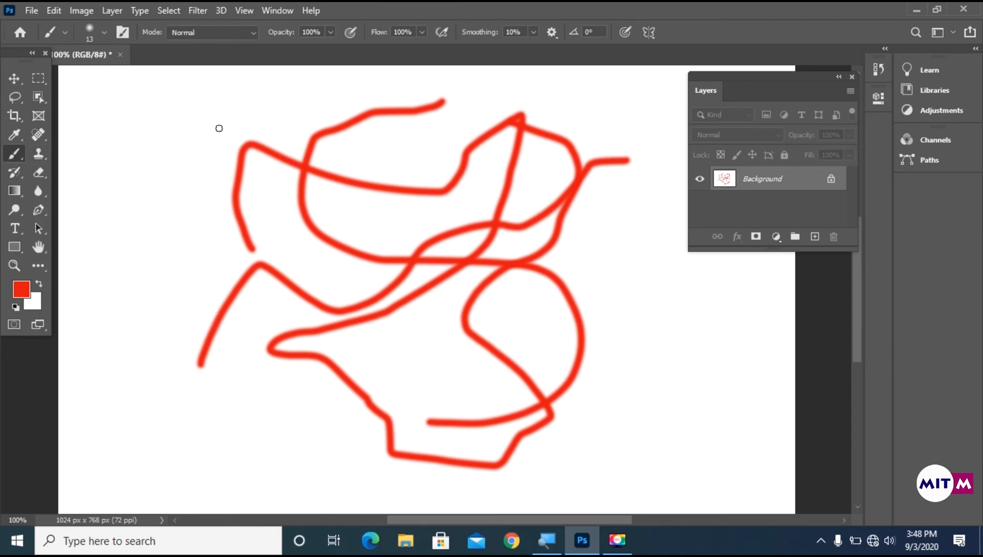
key(b)
click(21, 289)
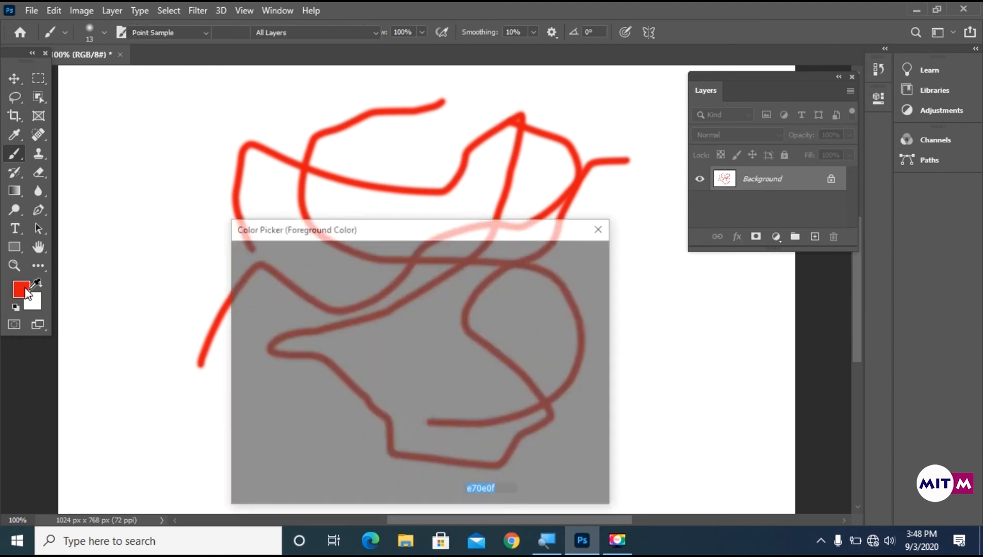
click(432, 323)
click(401, 296)
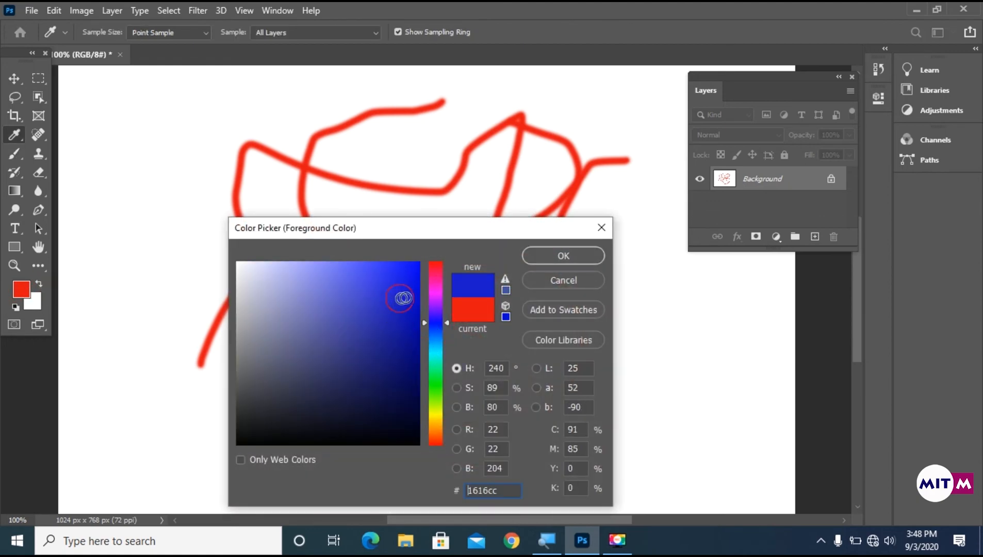
click(561, 253)
Step: Paint several long, winding blue freehand strokes over and around the red ones on both sides of the canvas
mouse_move(404, 372)
mouse_down()
mouse_move(572, 334)
mouse_move(604, 265)
mouse_move(434, 226)
mouse_move(411, 187)
mouse_up()
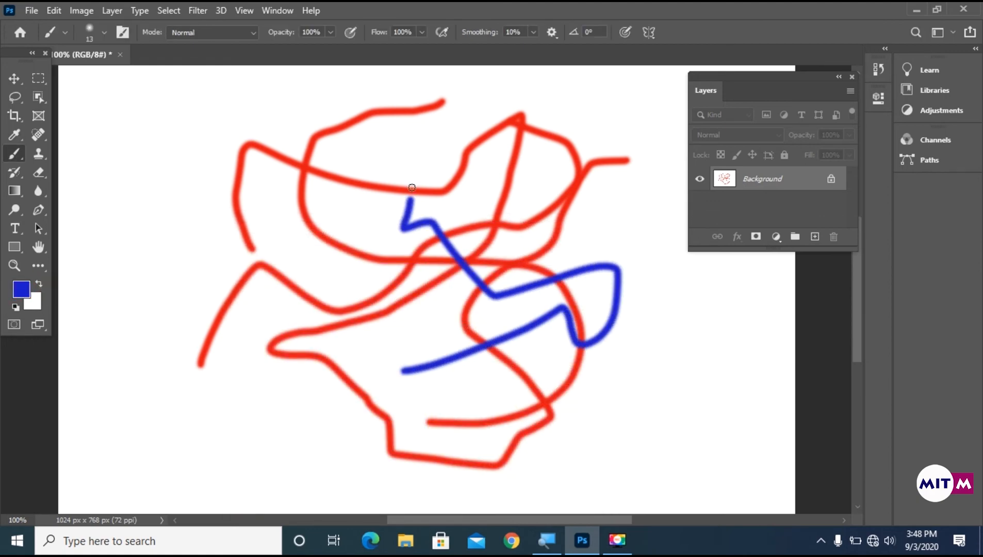
mouse_move(312, 275)
mouse_down()
mouse_move(250, 231)
mouse_move(145, 304)
mouse_up()
mouse_move(232, 370)
mouse_down()
mouse_move(288, 457)
mouse_move(357, 430)
mouse_move(369, 395)
mouse_up()
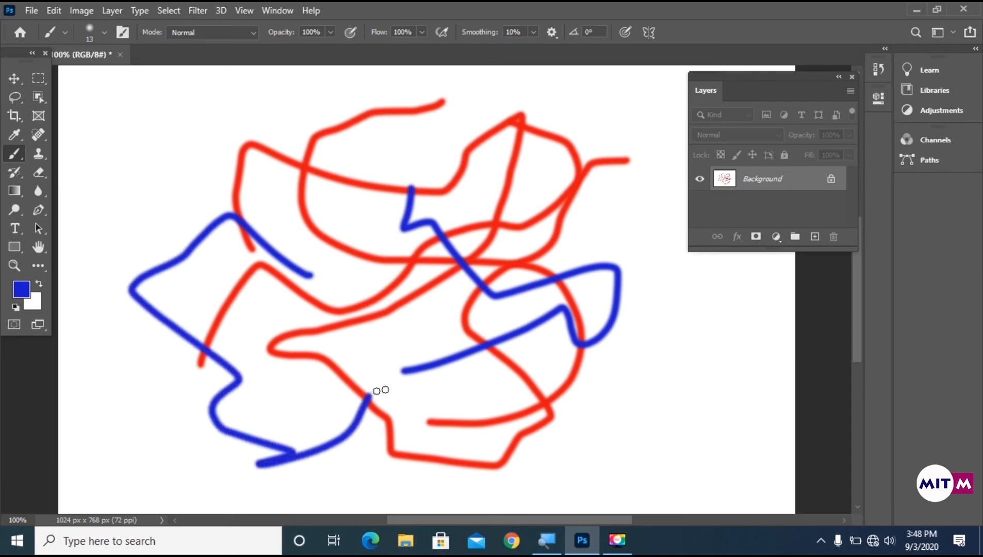
mouse_move(570, 342)
mouse_down()
mouse_move(624, 380)
mouse_move(658, 273)
mouse_up()
mouse_move(588, 293)
mouse_down()
mouse_move(343, 420)
mouse_move(616, 422)
mouse_move(573, 384)
mouse_up()
mouse_move(181, 185)
mouse_down()
mouse_move(198, 171)
mouse_move(257, 303)
mouse_move(192, 404)
mouse_move(196, 436)
mouse_up()
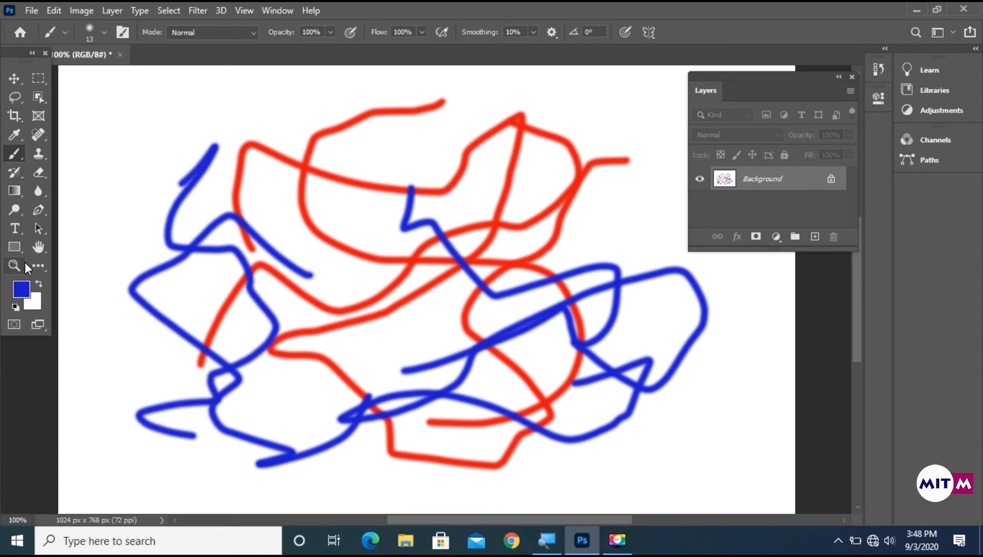
Step: Set the foreground colour to green 07df11 and paint one long, winding brush stroke across the red and blue strokes
click(16, 155)
click(21, 289)
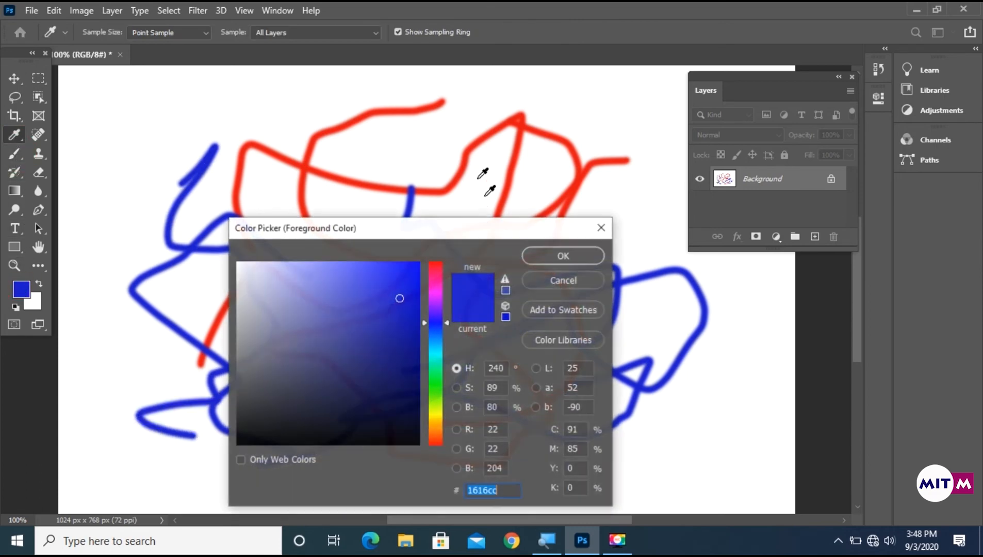
click(434, 383)
click(414, 284)
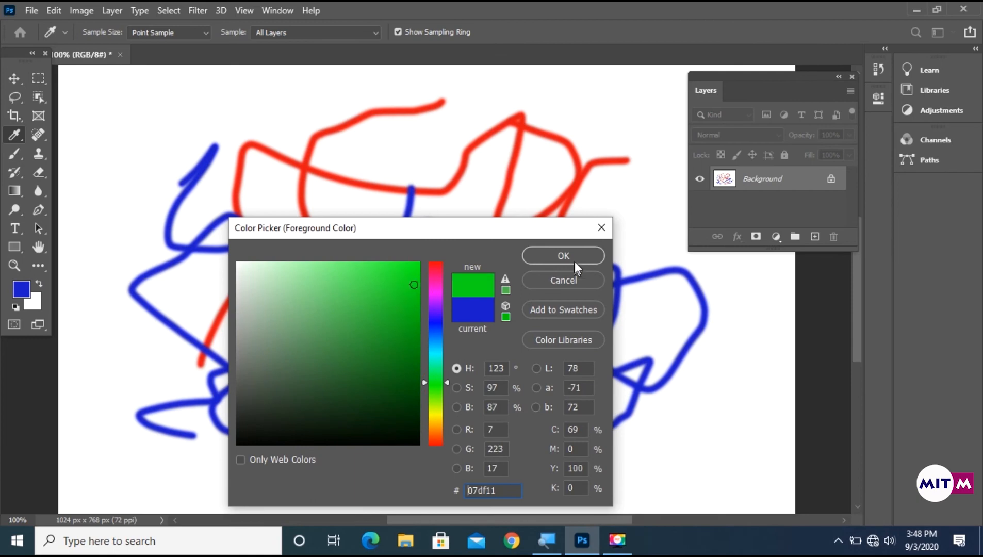
click(573, 258)
mouse_move(662, 372)
mouse_down()
mouse_move(319, 252)
mouse_move(227, 151)
mouse_move(444, 185)
mouse_move(449, 223)
mouse_move(342, 342)
mouse_move(457, 447)
mouse_move(386, 427)
mouse_up()
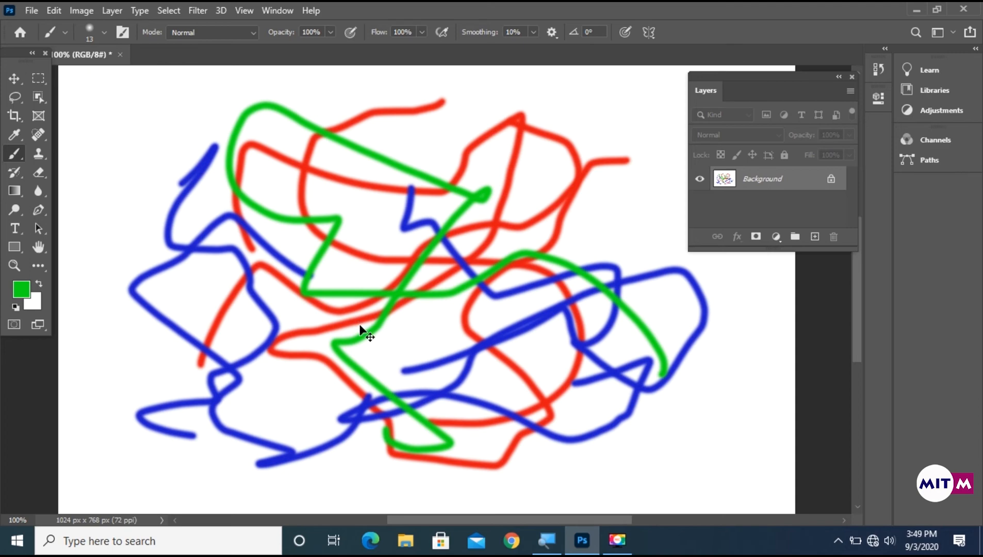
Step: Undo all the green, blue and red brush strokes one after another, back to the blank white canvas
key(ctrl+z)
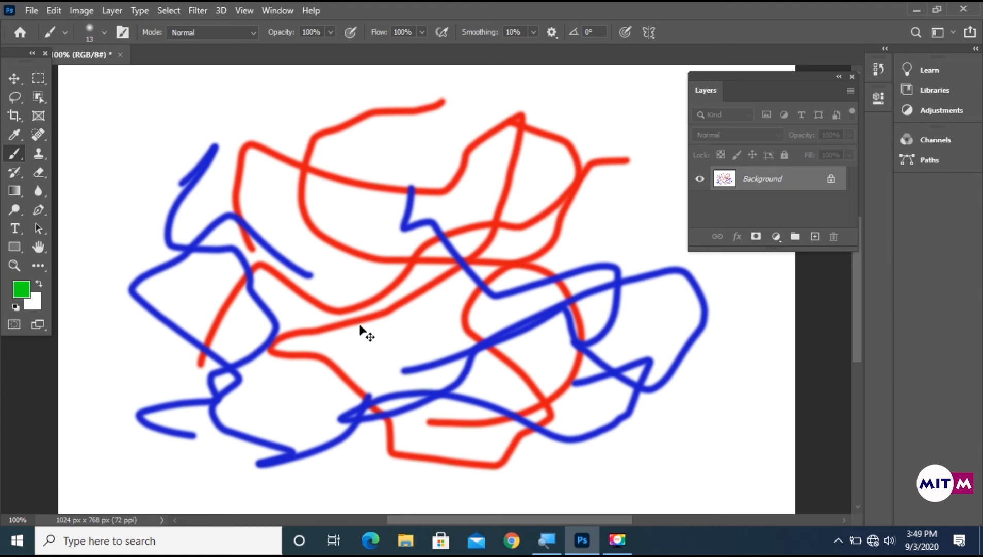
key(ctrl+z)
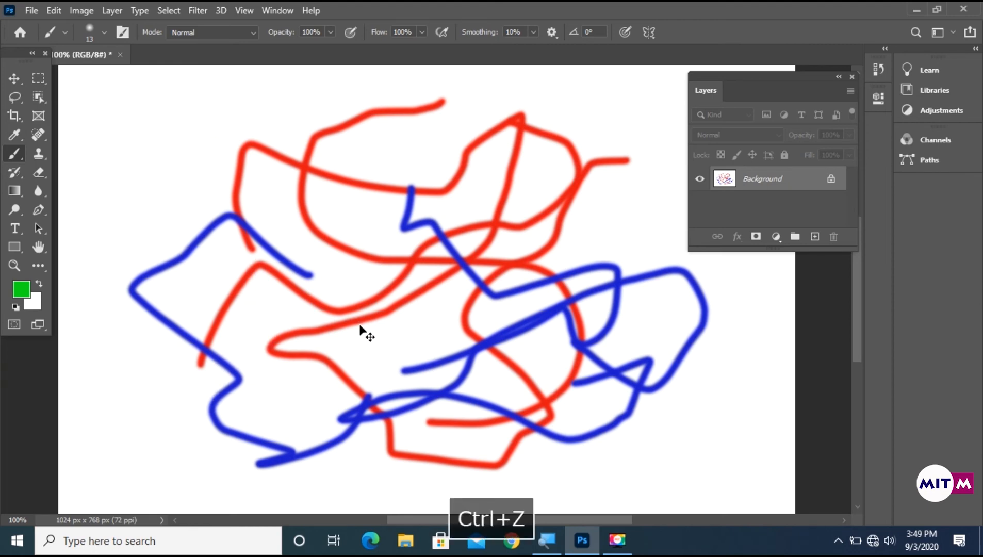
key(ctrl+z)
key(ctrl+z)
key(ctrl+z)
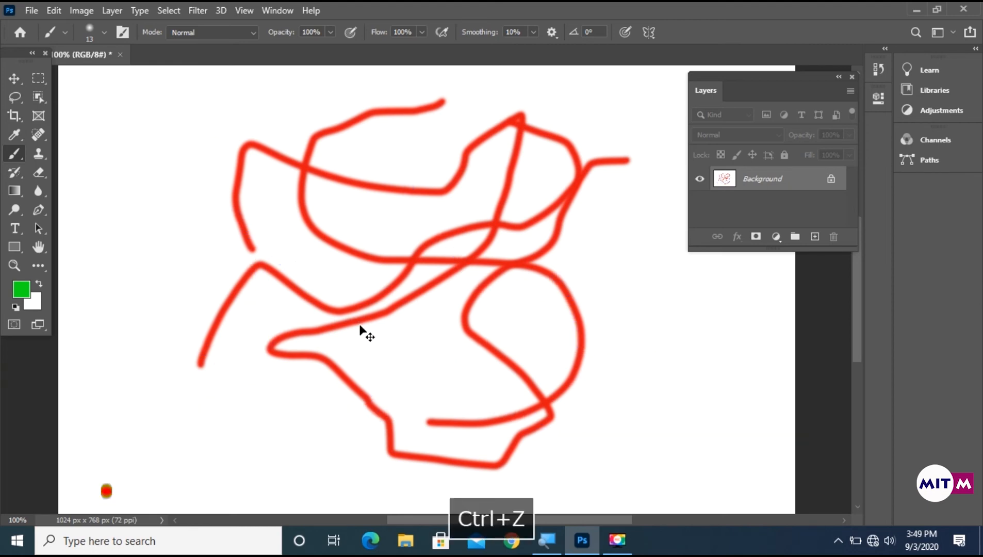
key(ctrl+z)
key(ctrl+z)
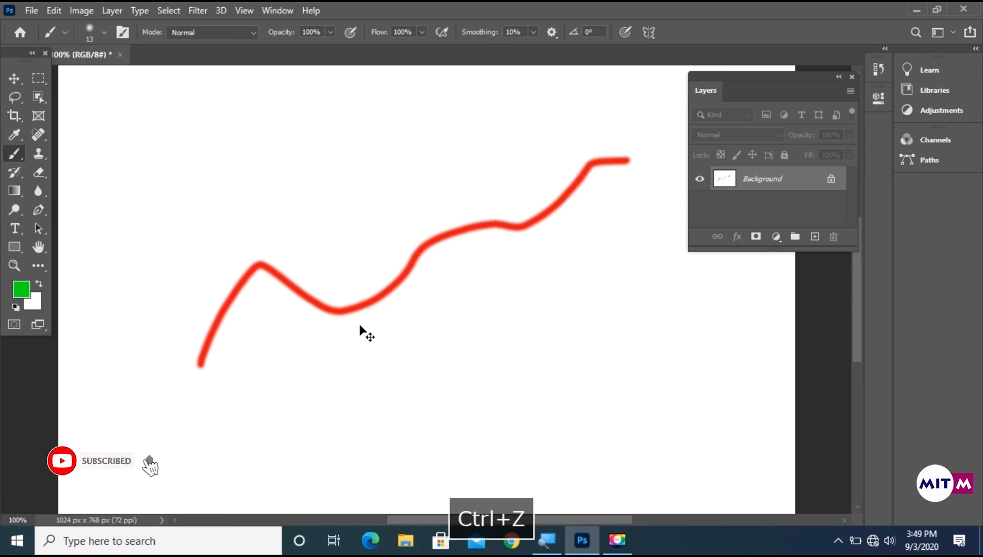
key(ctrl+z)
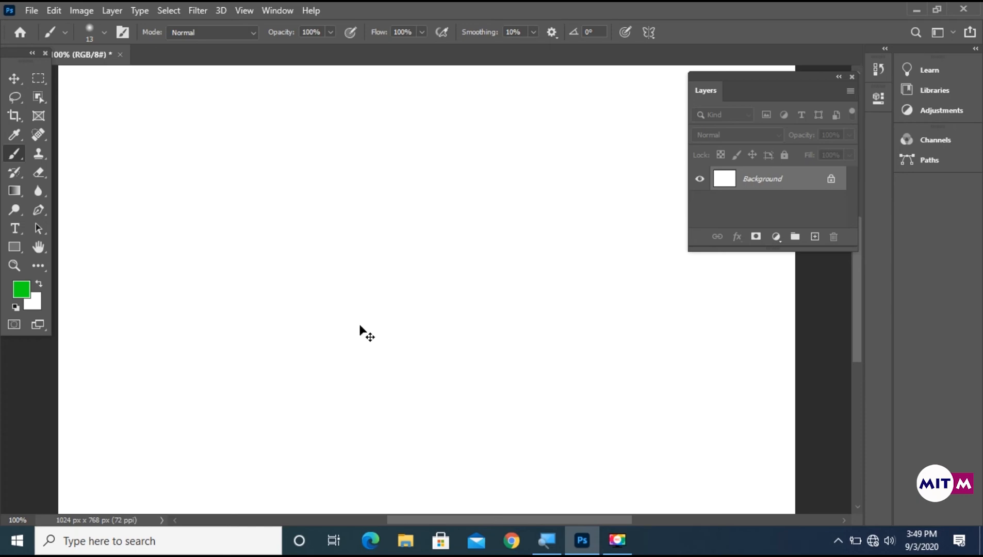
Step: Redo all the undone red, blue and green brush strokes in sequence
key(ctrl+shift+z)
key(ctrl+shift+z)
key(ctrl+shift+z)
key(ctrl+shift+z)
key(ctrl+shift+z)
key(ctrl+shift+z)
key(ctrl+shift+z)
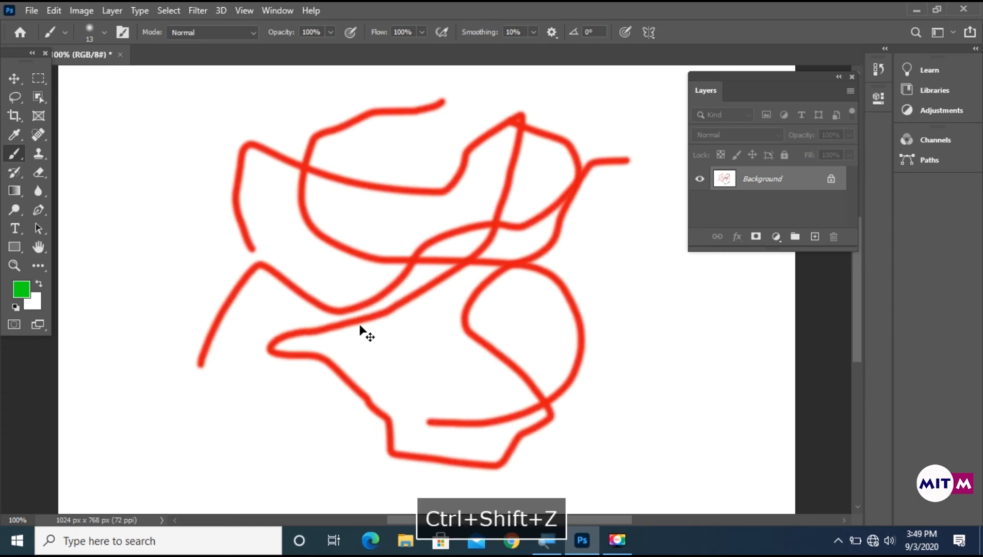
key(ctrl+shift+z)
key(ctrl+shift+z)
key(ctrl+shift+z)
key(ctrl+shift+z)
key(ctrl+shift+z)
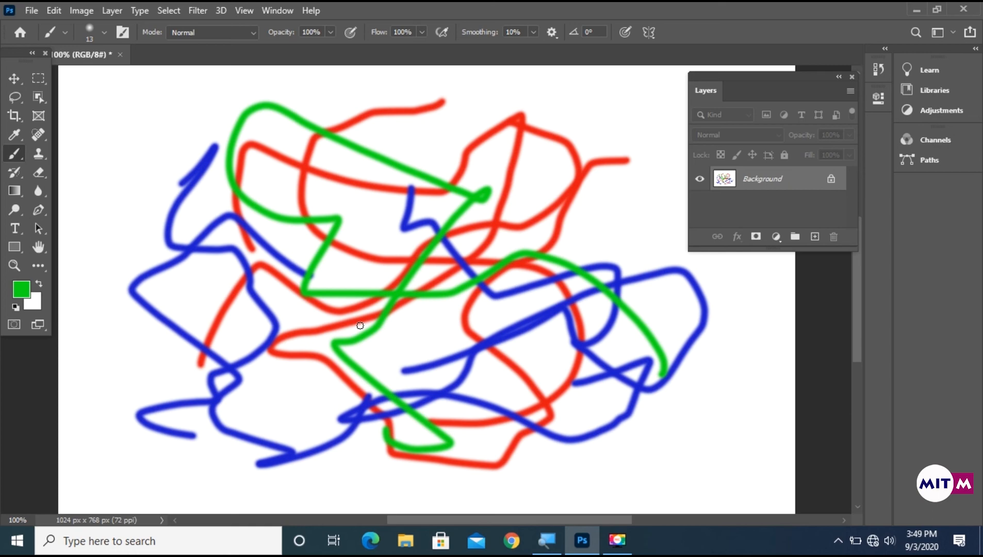
Step: Undo the green stroke, all the blue strokes and the last red stroke, keeping the first two red strokes
key(ctrl+z)
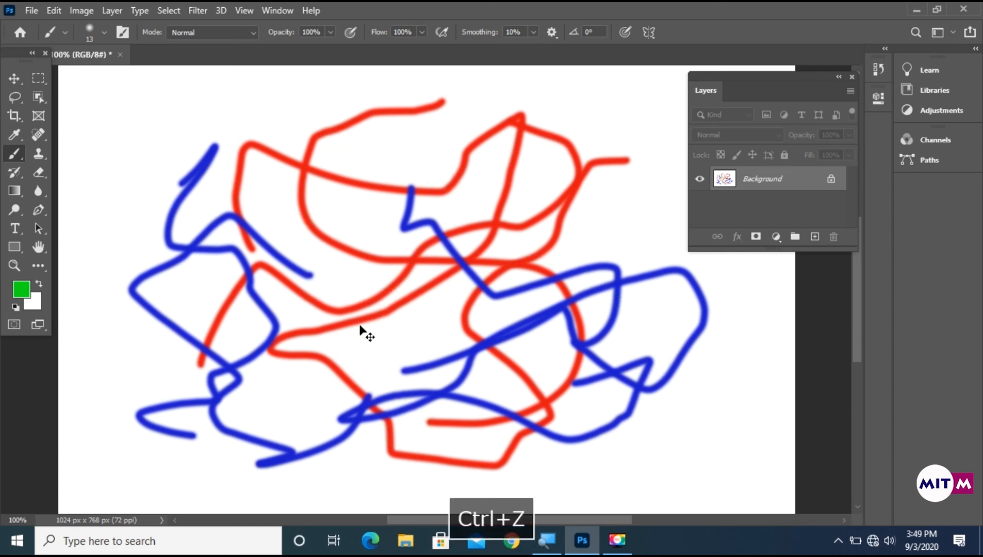
key(ctrl+z)
key(ctrl+z)
key(ctrl+z)
key(ctrl+z)
key(ctrl+z)
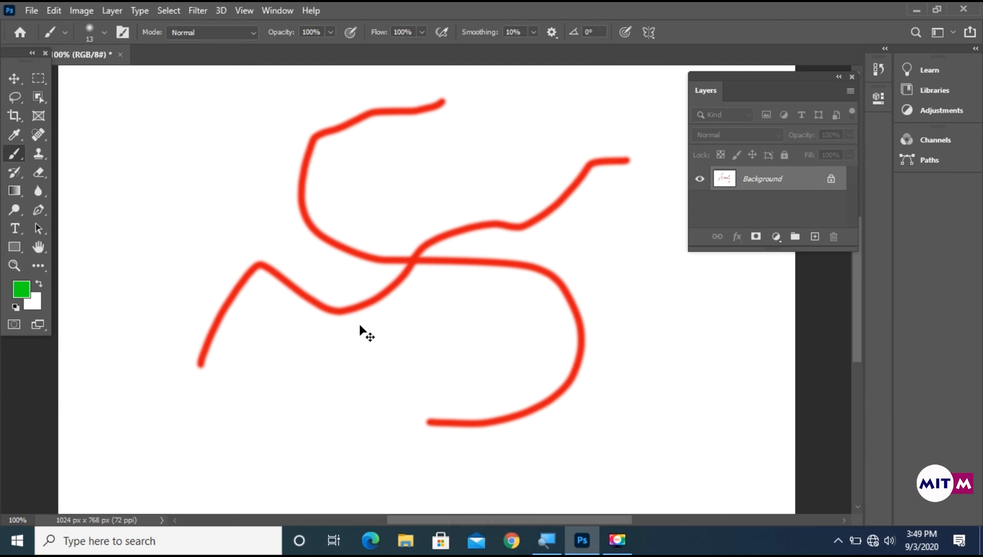
Step: Redo the undone red, blue and green brush strokes until the whole multicoloured drawing is restored
key(ctrl+shift+z)
key(ctrl+shift+z)
key(ctrl+shift+z)
key(ctrl+shift+z)
key(ctrl+shift+z)
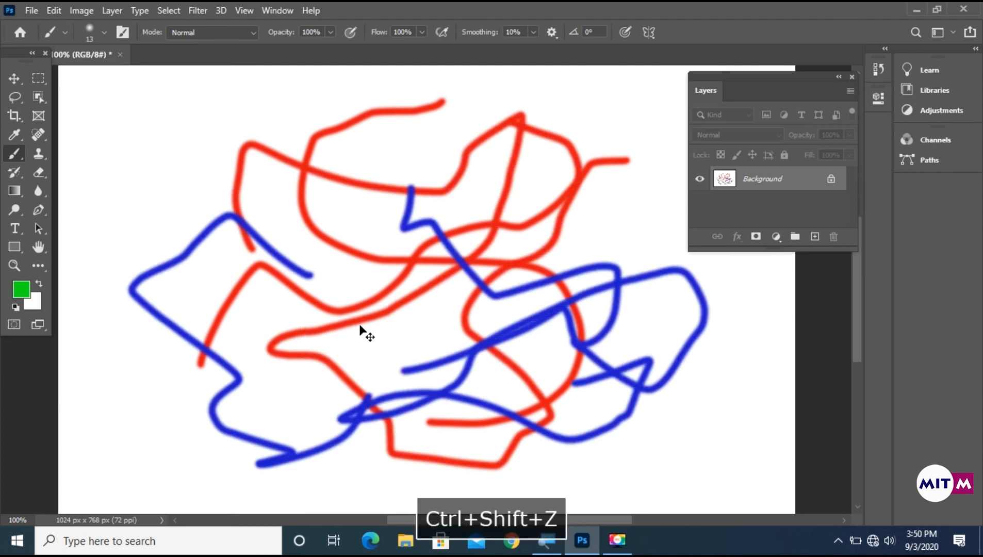
key(ctrl+shift+z)
key(ctrl+shift+z)
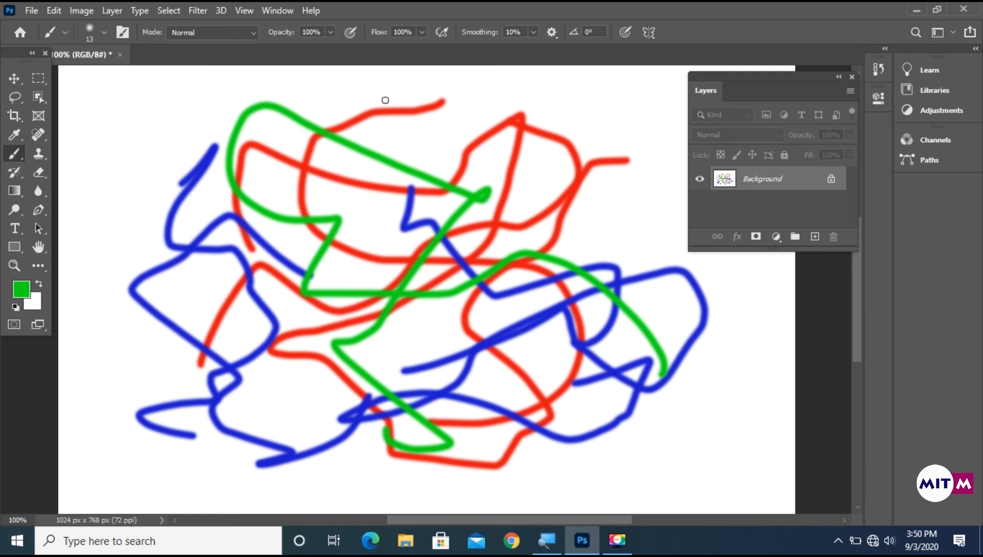
Step: Show the rulers with the floating toolbox moved clear of the vertical ruler, and toggle the rulers off and on again
key(ctrl+r)
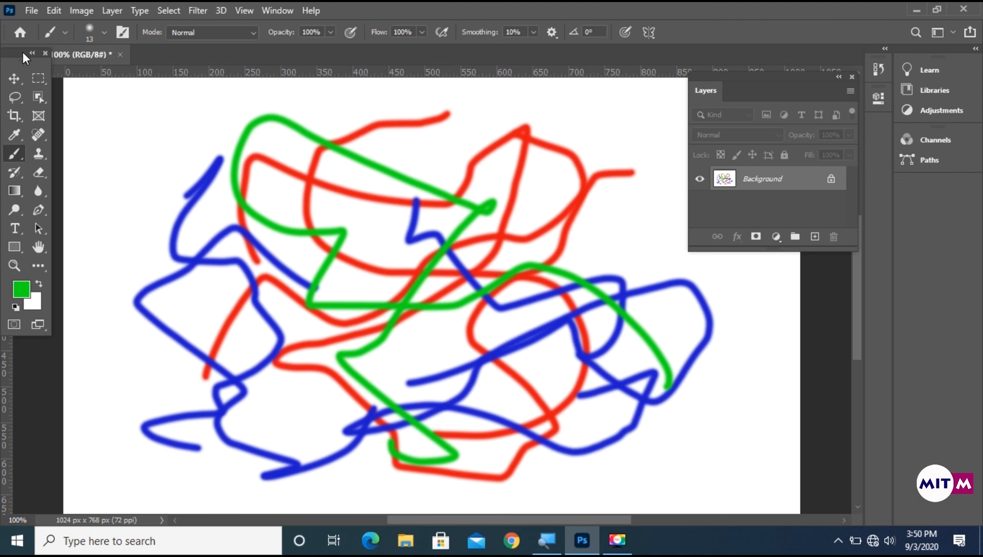
drag(23, 51, 120, 120)
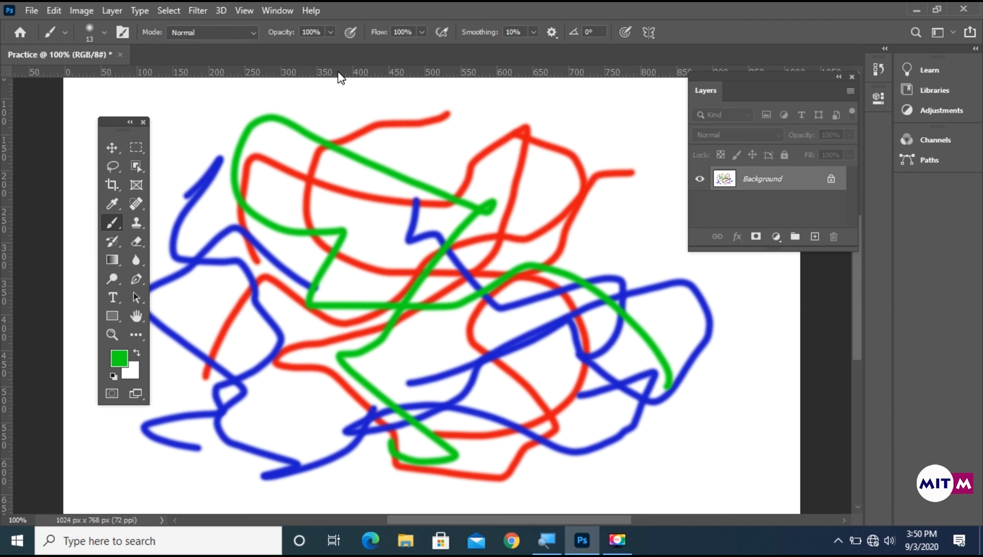
key(ctrl+r)
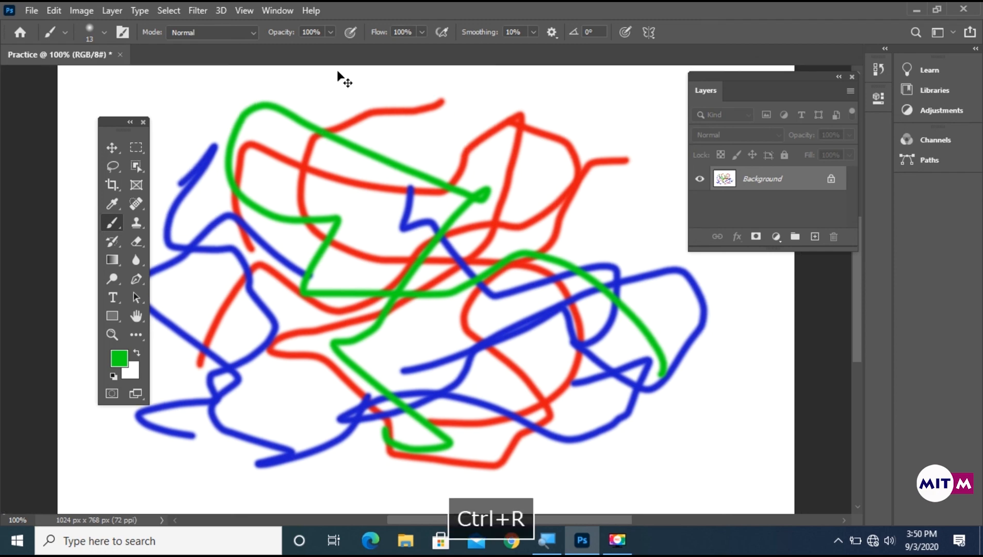
key(ctrl+r)
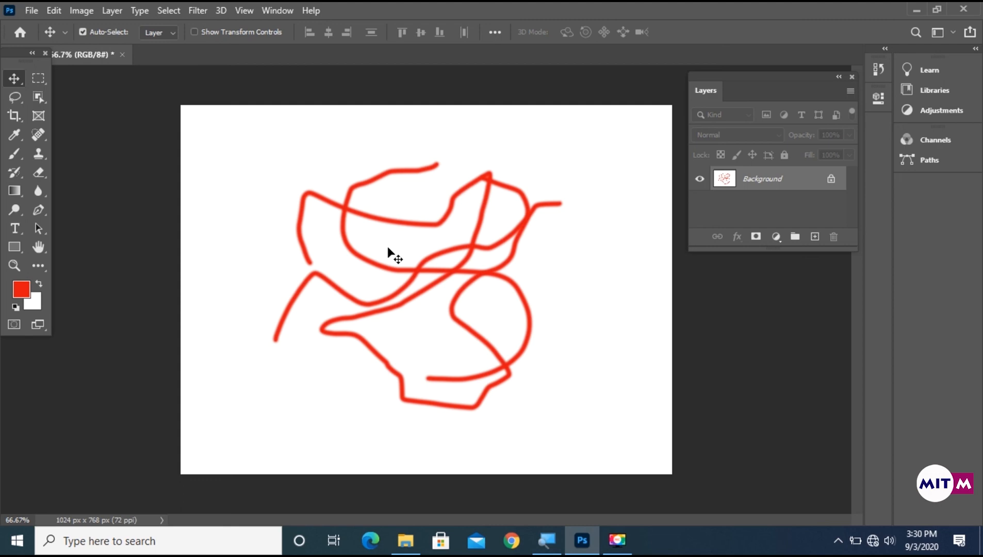
Step: Zoom in on the red brush strokes to 600% and zoom back out two levels
key(ctrl+equal)
key(ctrl+equal)
key(ctrl+equal)
key(ctrl+equal)
key(ctrl+equal)
key(ctrl+equal)
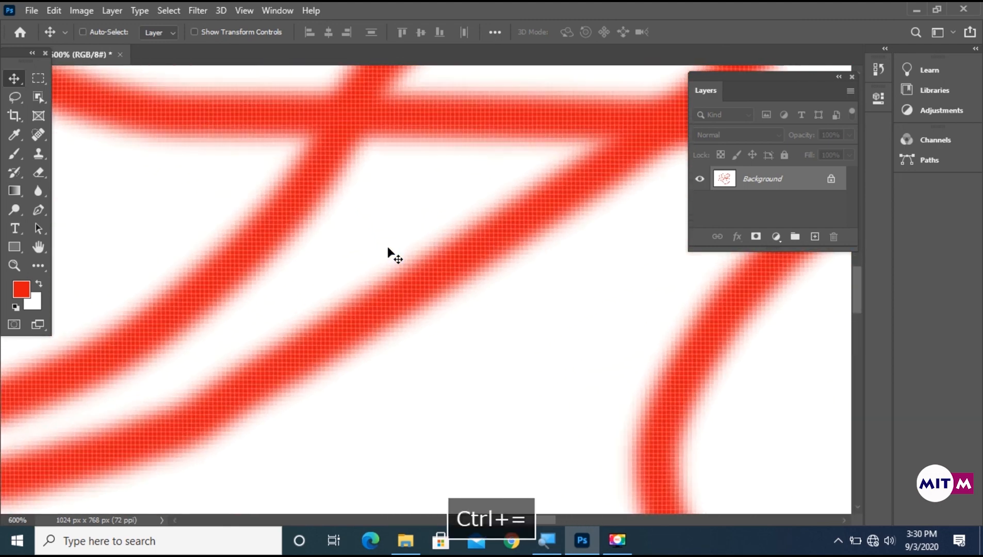
key(ctrl+minus)
key(ctrl+minus)
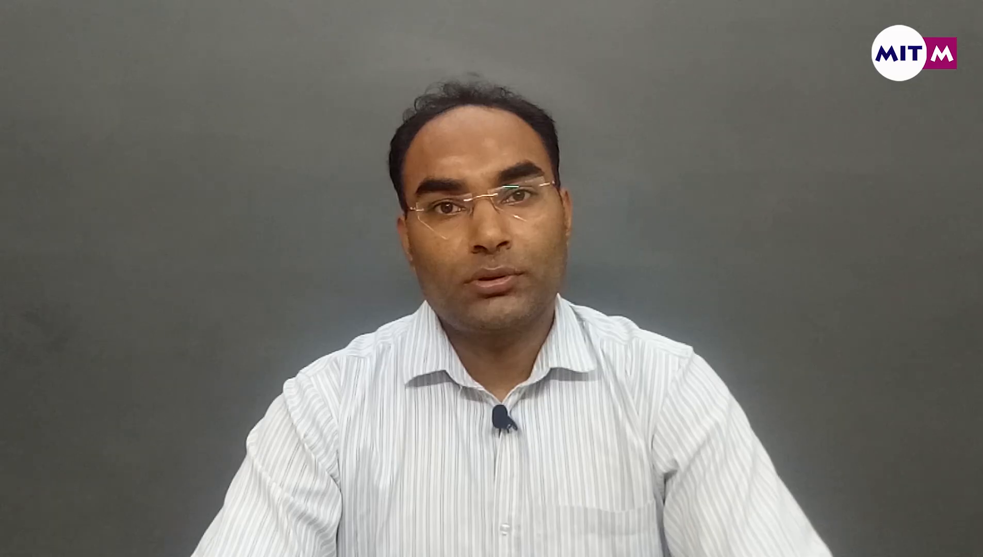